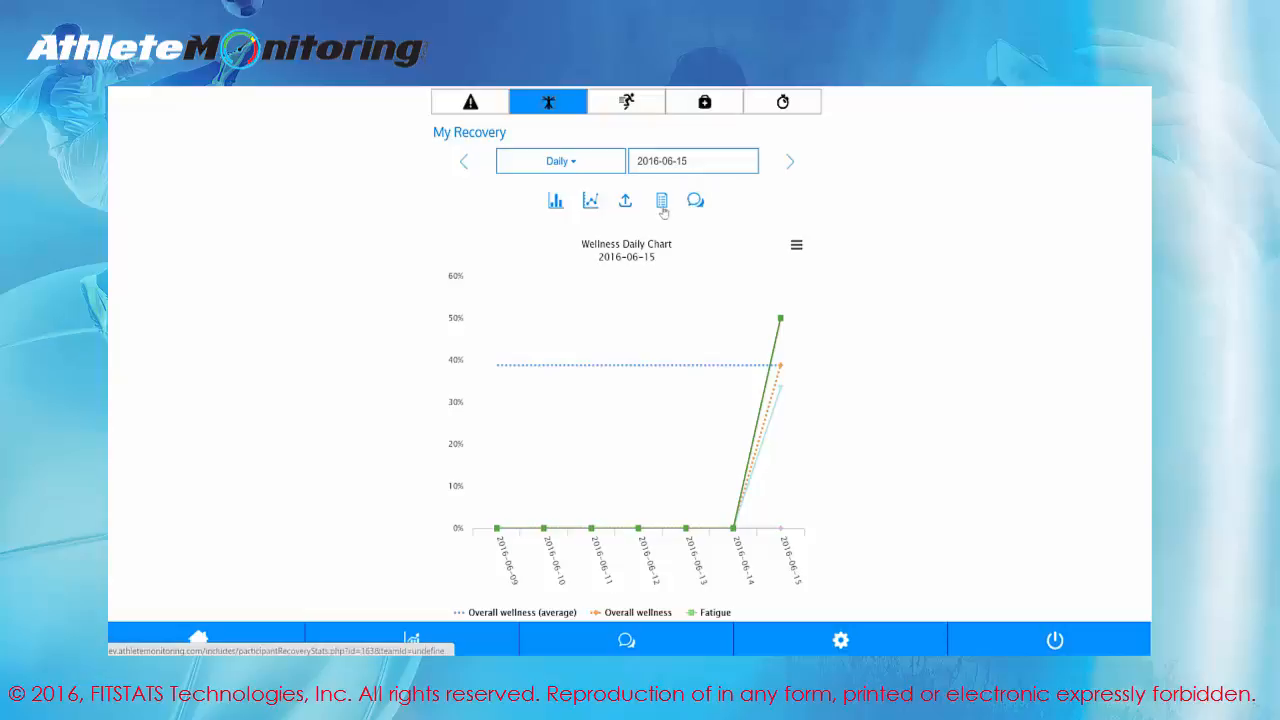
Step: Chart the recovery data for the custom range 2016-06-08 to 2016-06-15 and view it in the other chart types
{"action": "left_click", "coordinate": [568, 170]}
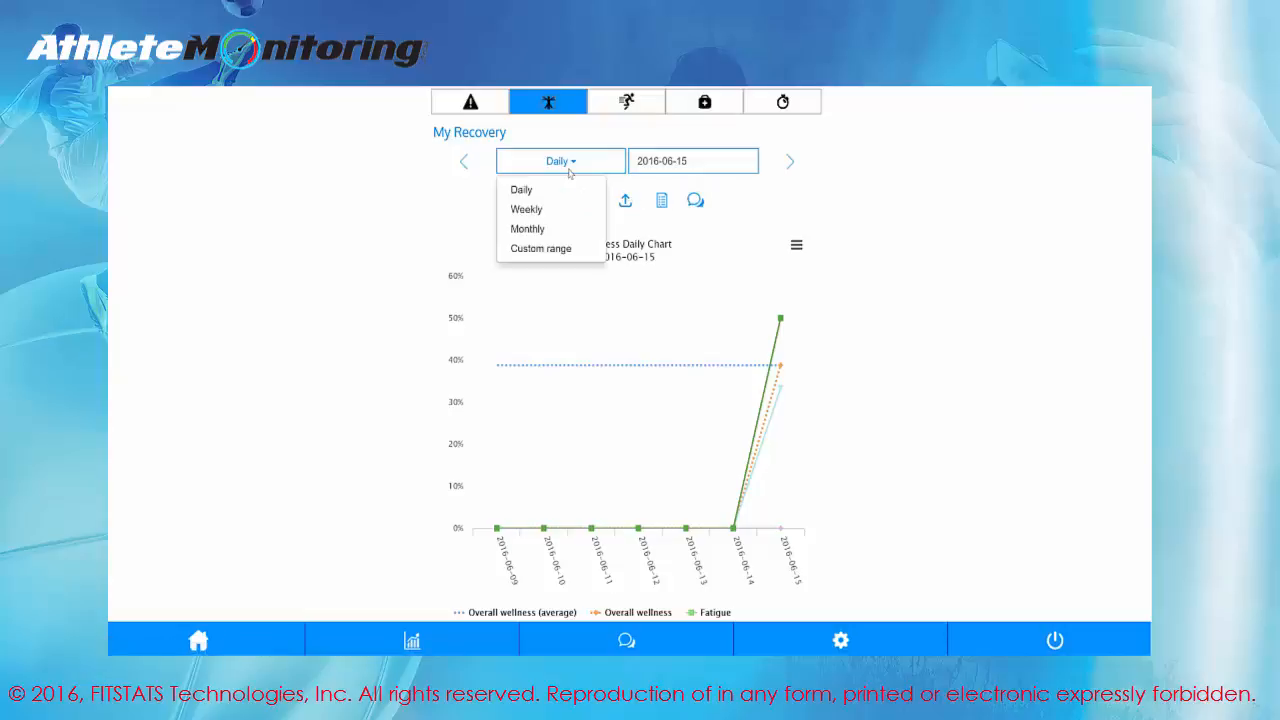
{"action": "left_click", "coordinate": [556, 248]}
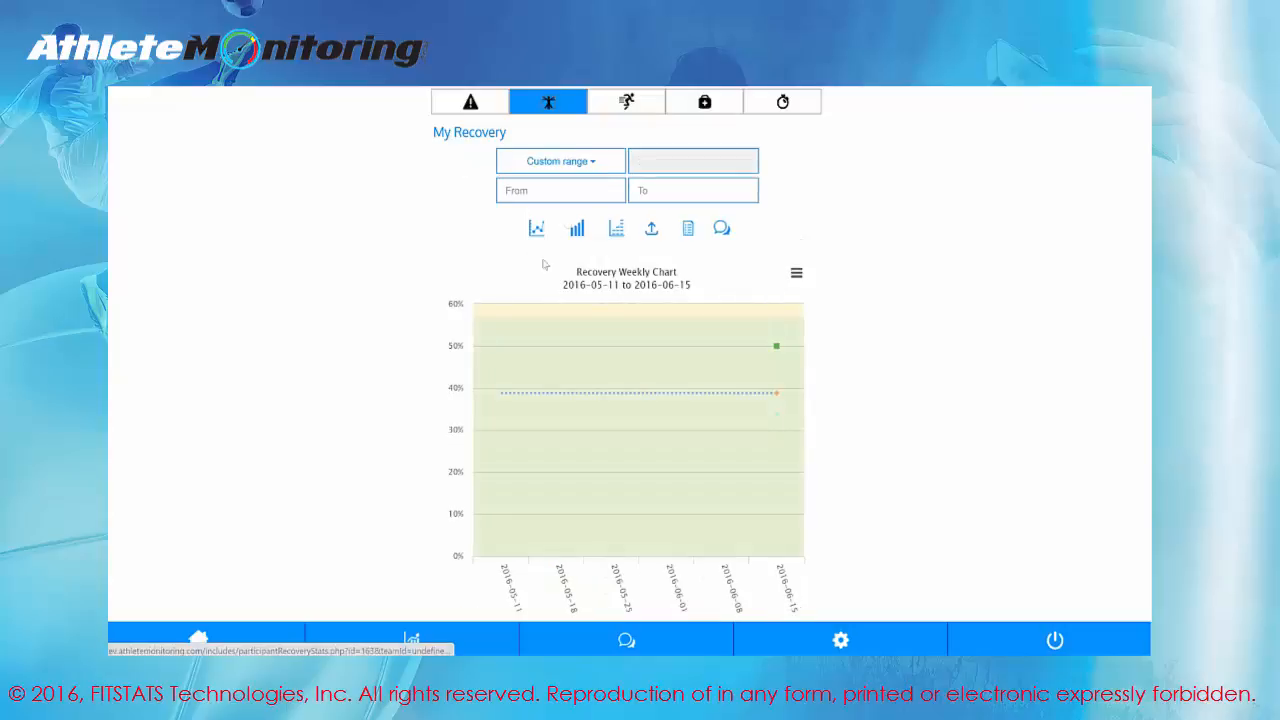
{"action": "left_click", "coordinate": [565, 194]}
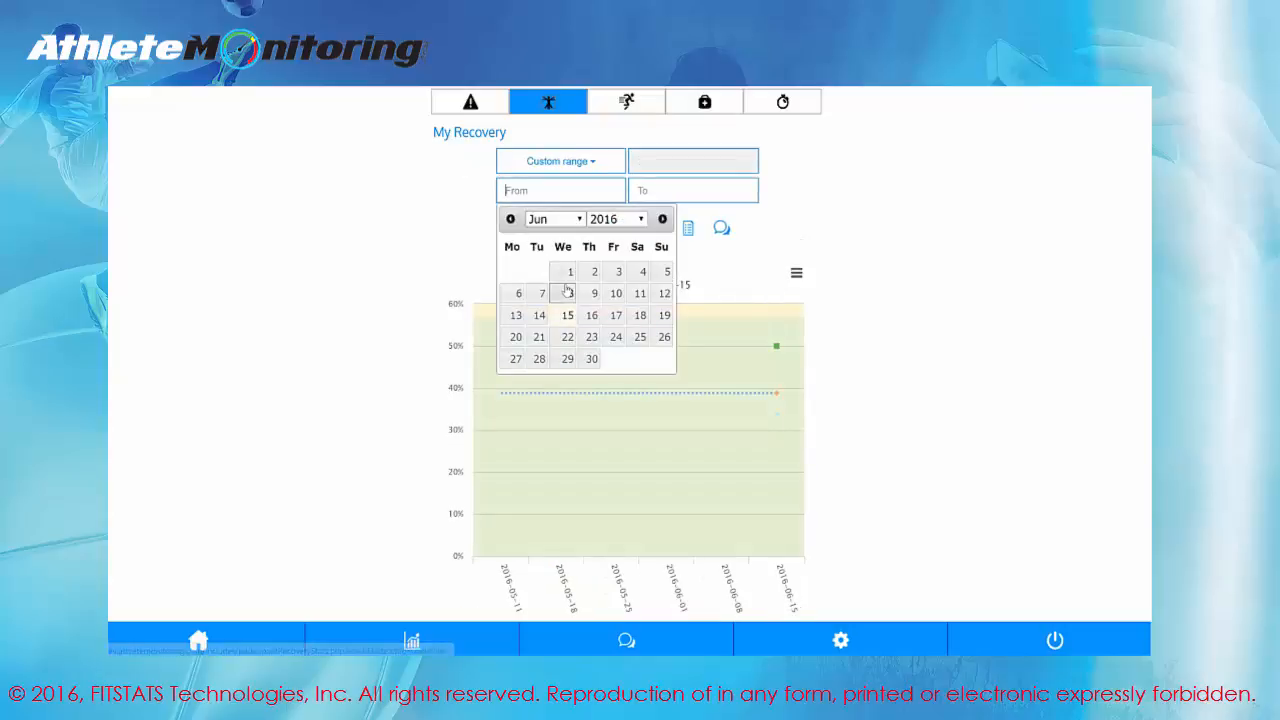
{"action": "left_click", "coordinate": [568, 292]}
{"action": "left_click", "coordinate": [648, 190]}
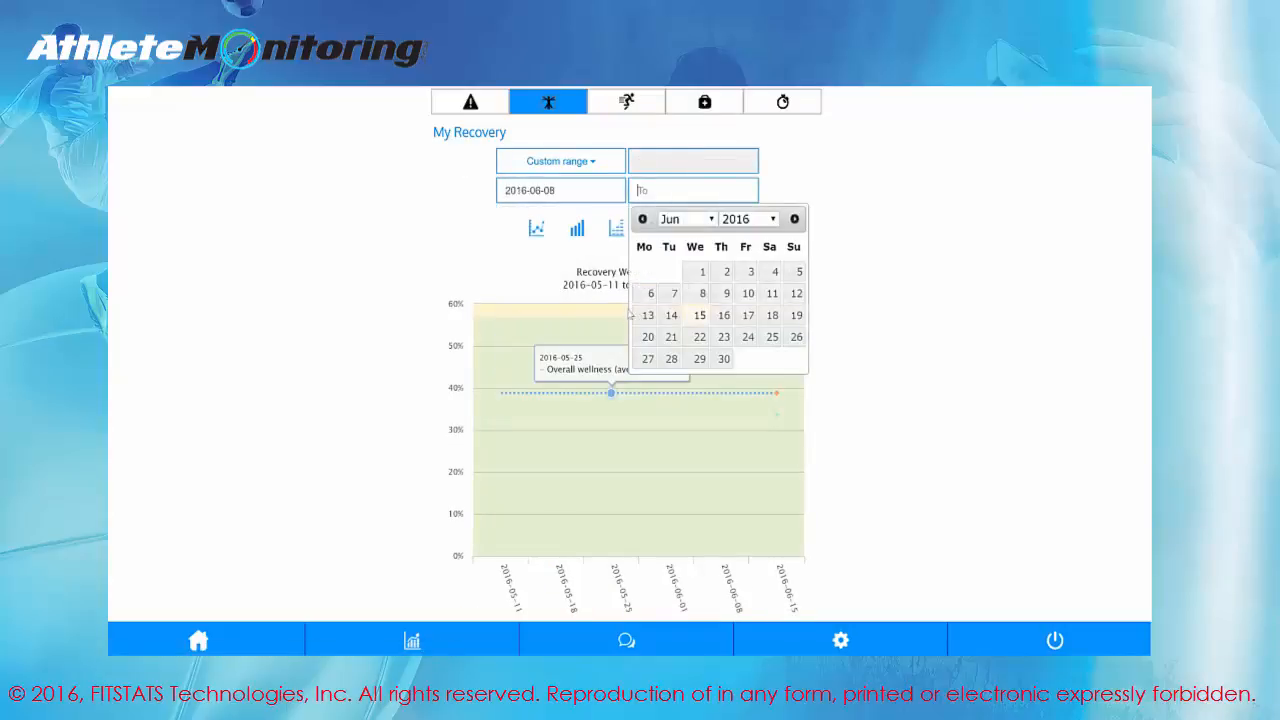
{"action": "left_click", "coordinate": [697, 316]}
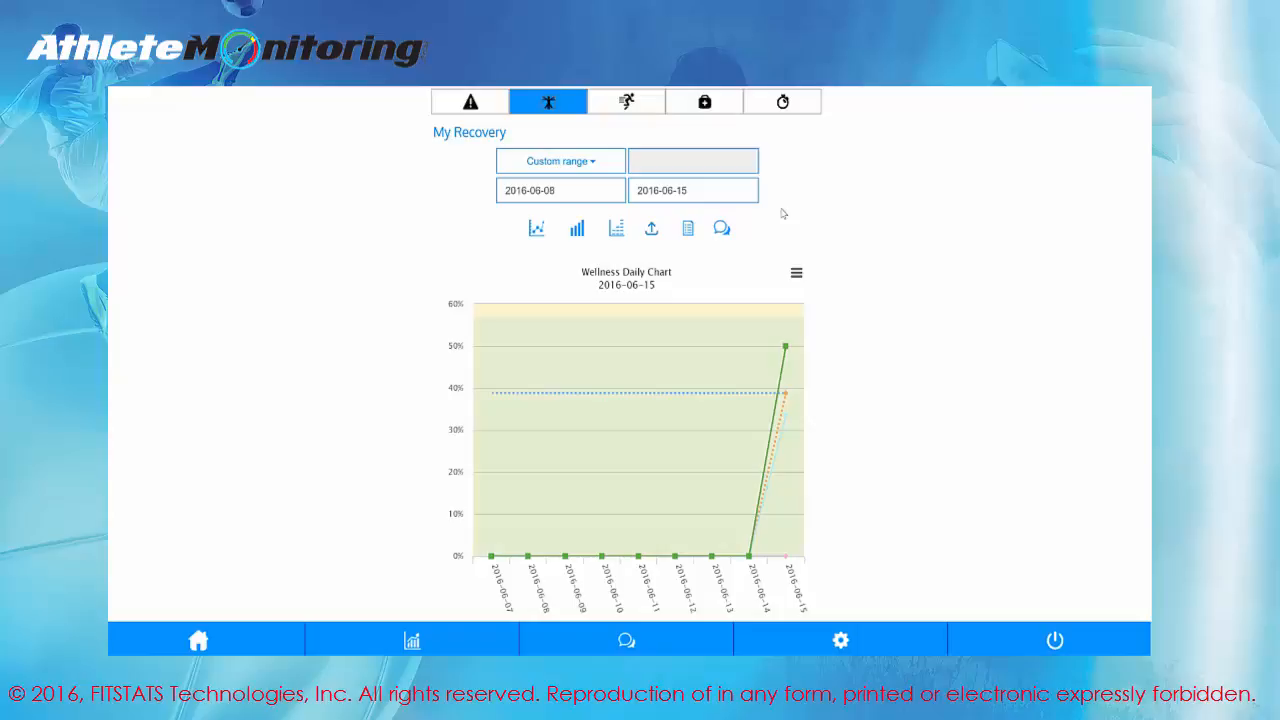
{"action": "left_click", "coordinate": [577, 230]}
{"action": "left_click", "coordinate": [619, 229]}
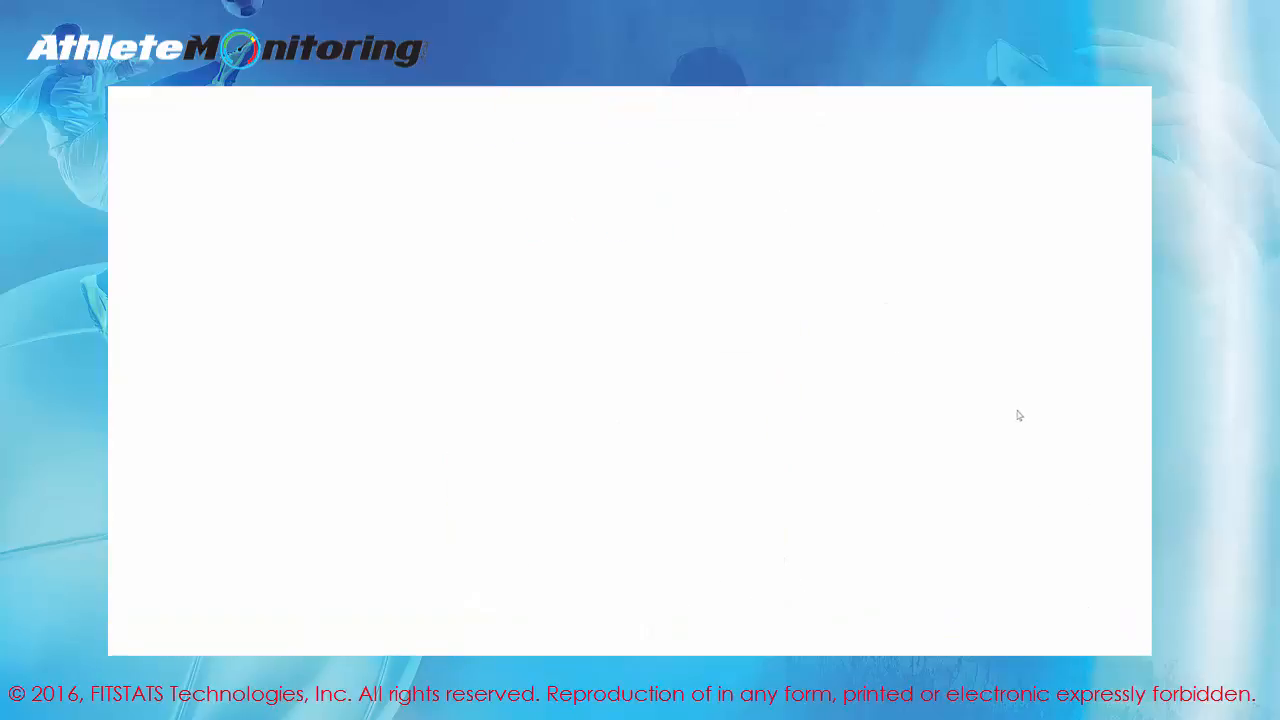
Step: Open the recovery statistics of the fourth athlete listed in the 1st Tigers team
{"action": "left_click", "coordinate": [617, 268]}
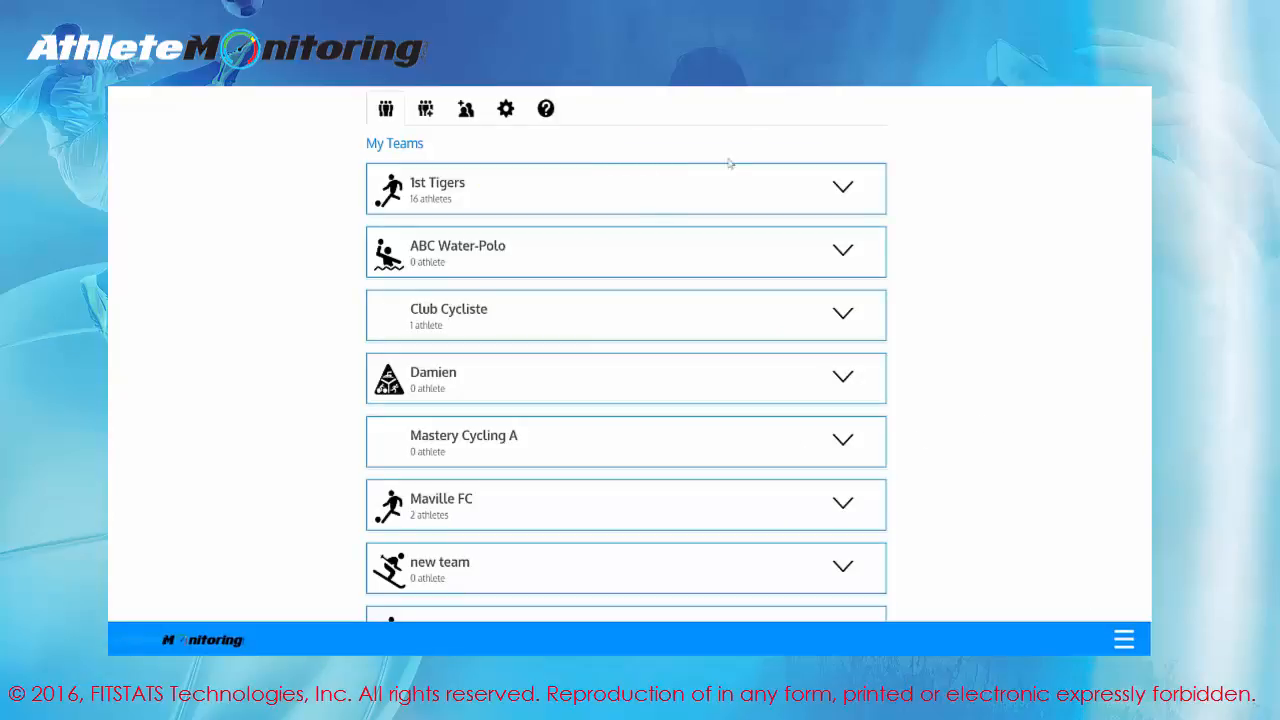
{"action": "left_click", "coordinate": [455, 206]}
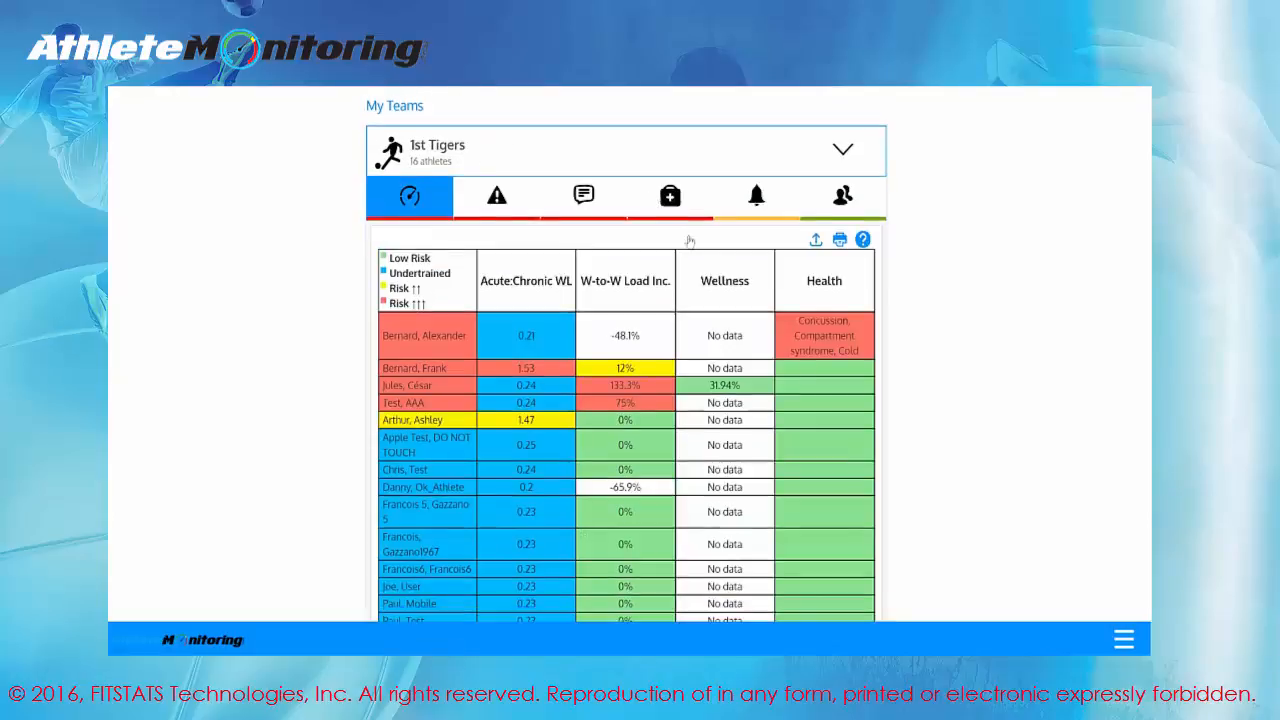
{"action": "left_click", "coordinate": [824, 197]}
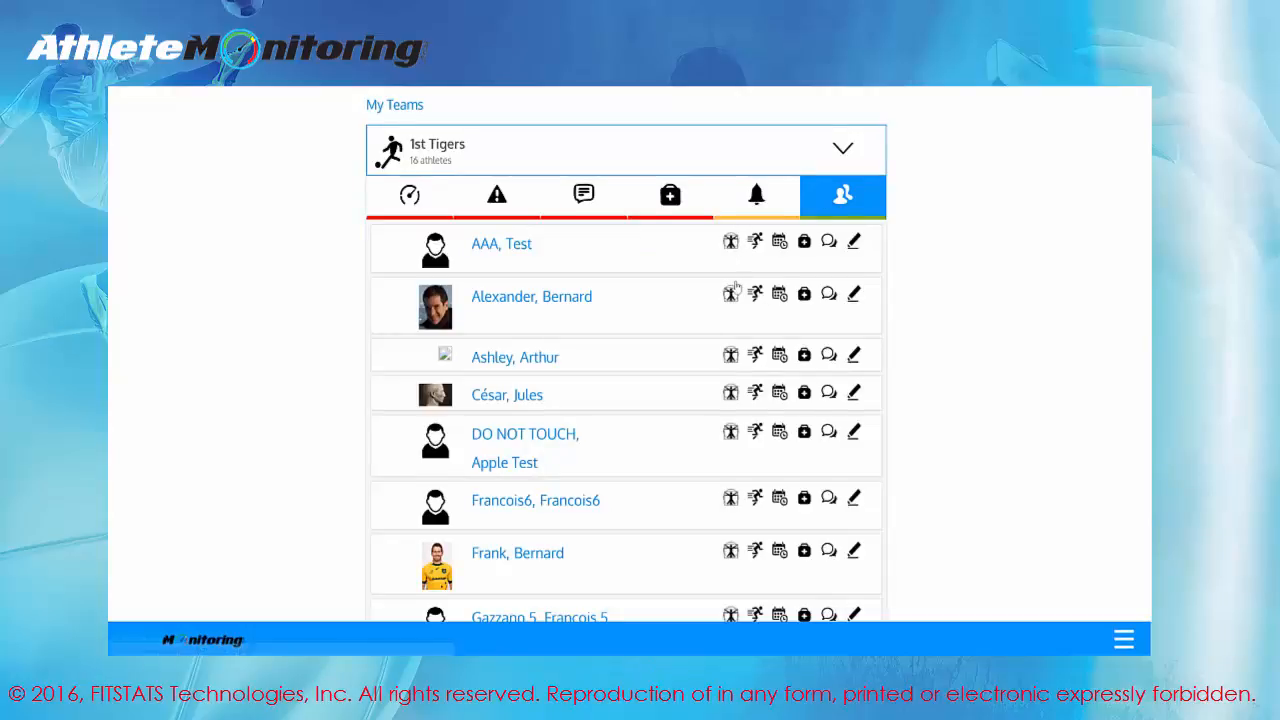
{"action": "left_click", "coordinate": [731, 393]}
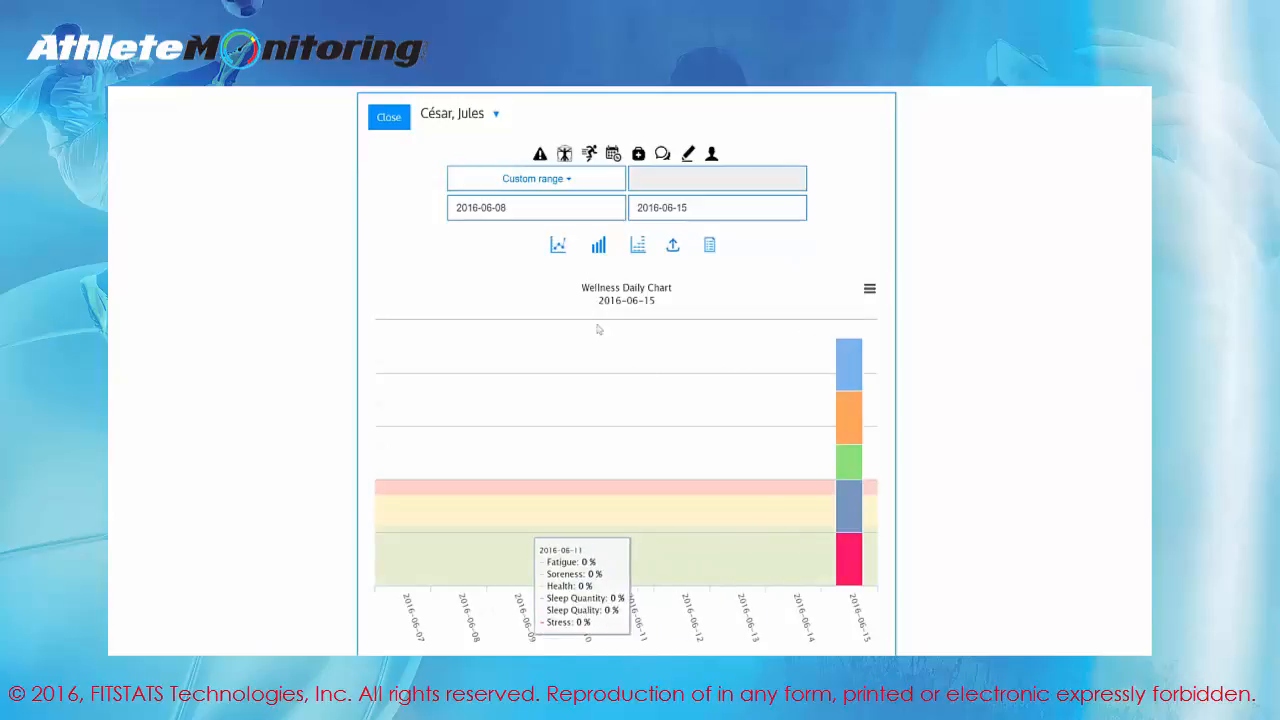
Step: View the athlete's wellness as line and stacked column charts, and show the Daily bar chart
{"action": "left_click", "coordinate": [562, 252]}
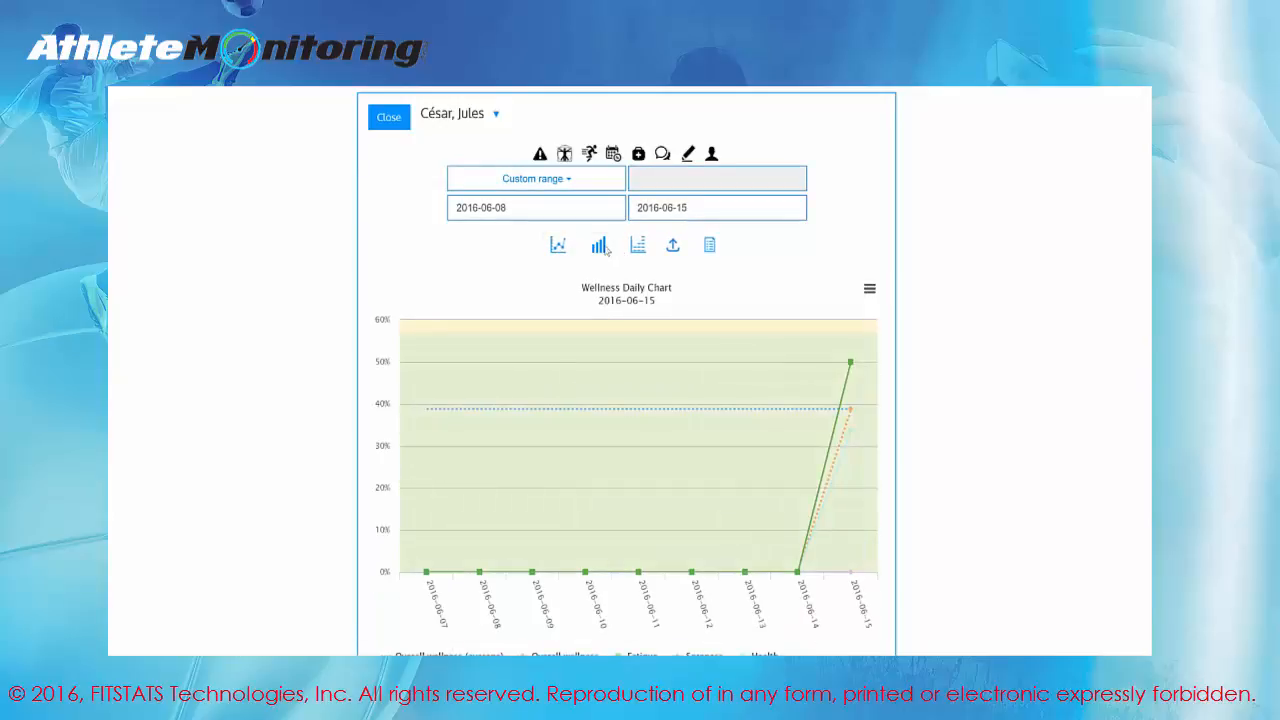
{"action": "left_click", "coordinate": [638, 250]}
{"action": "left_click", "coordinate": [566, 179]}
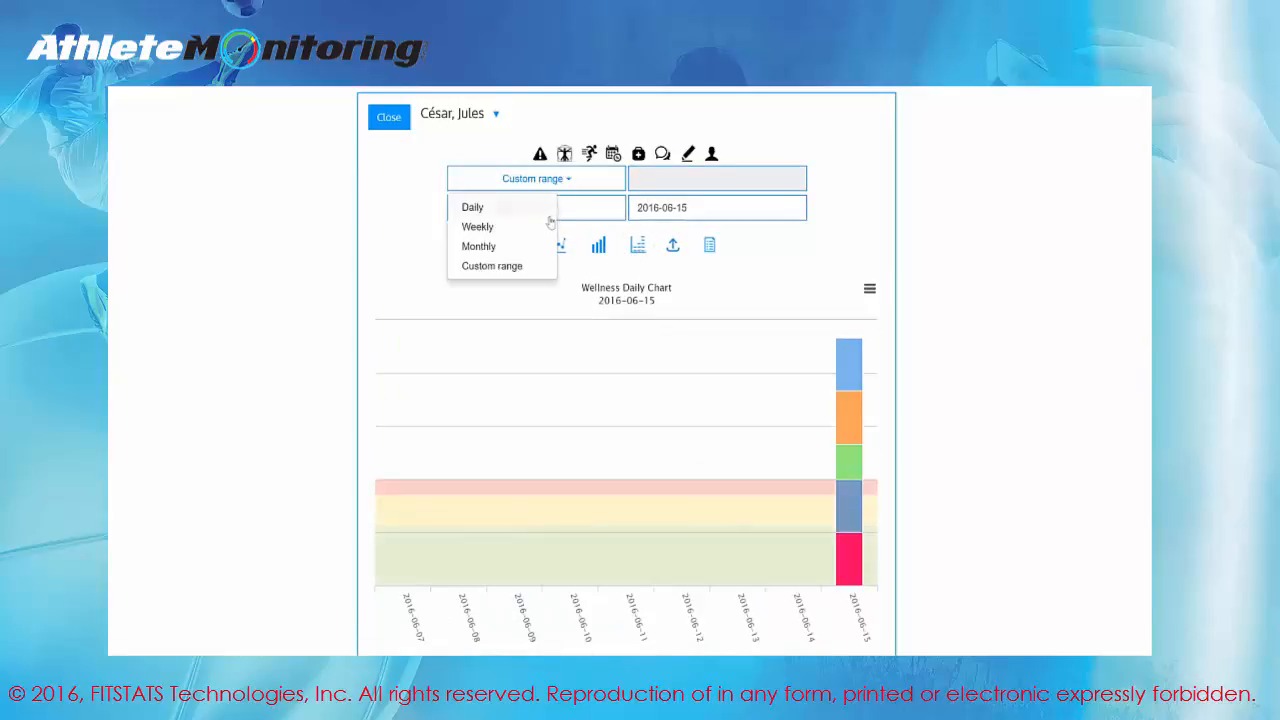
{"action": "left_click", "coordinate": [528, 208]}
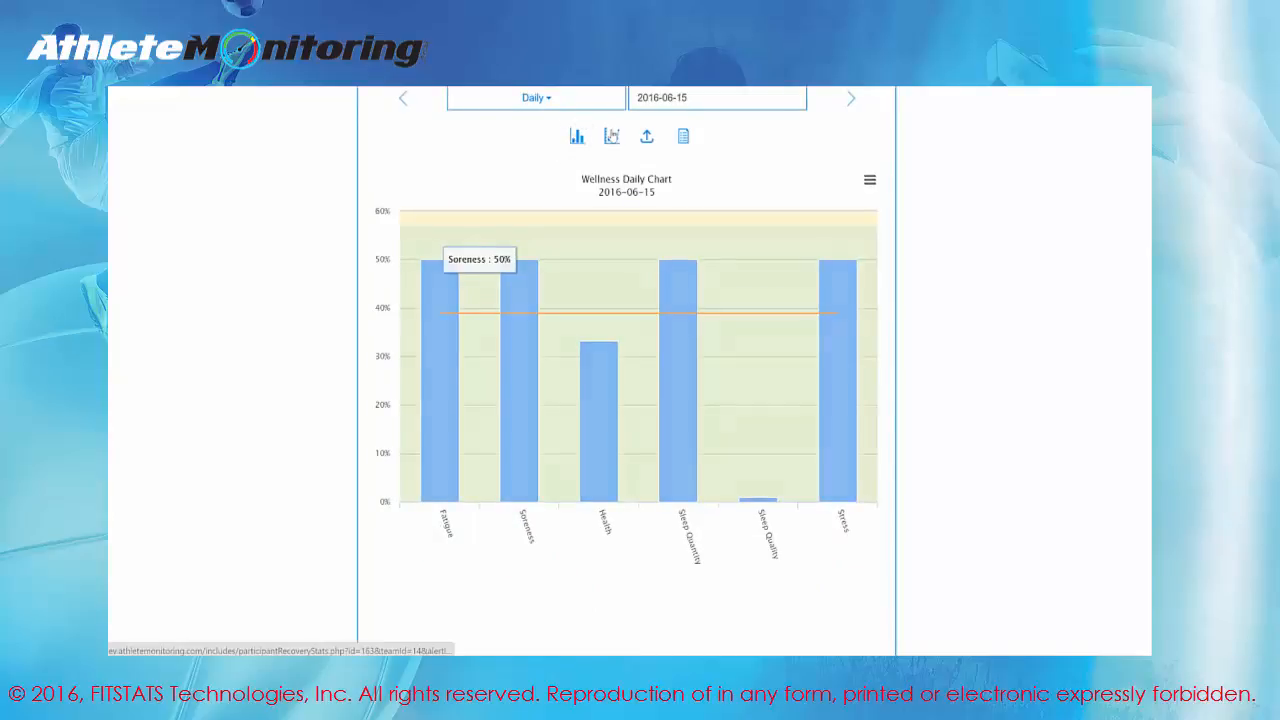
{"action": "left_click", "coordinate": [577, 137]}
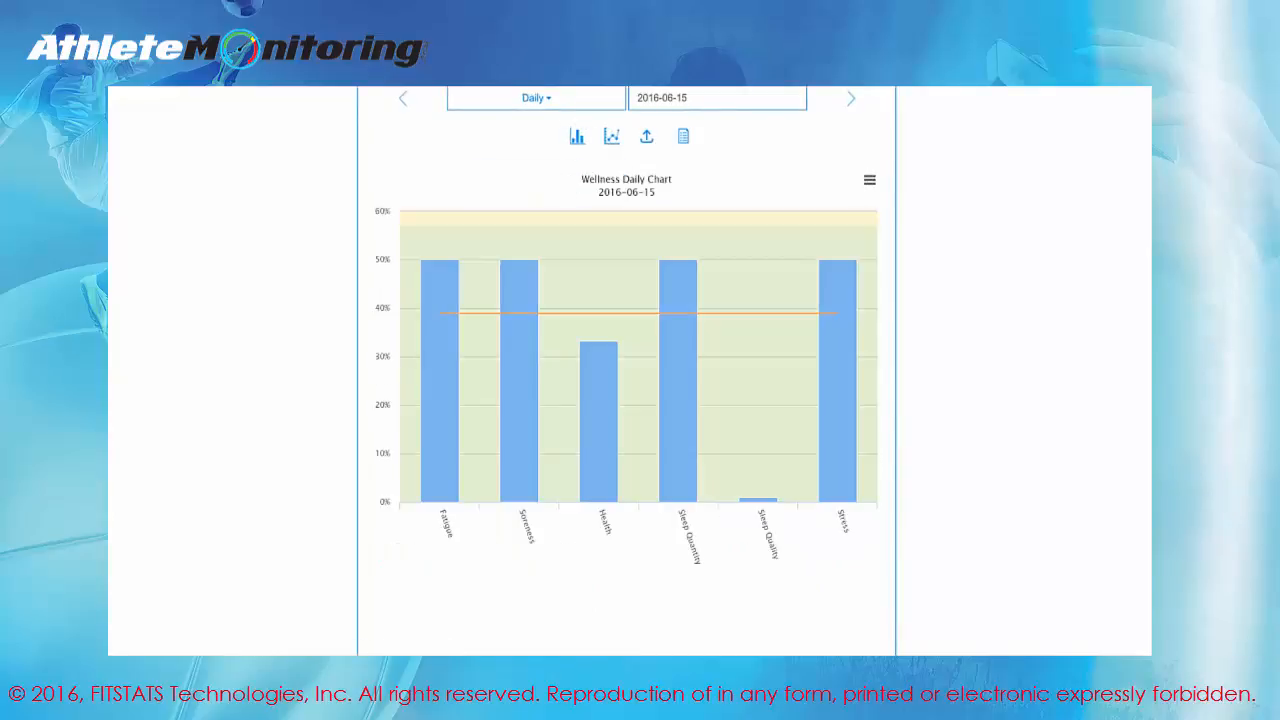
Step: Review the athlete's questionnaire answers for the day and close the athlete's record
{"action": "left_click", "coordinate": [680, 140]}
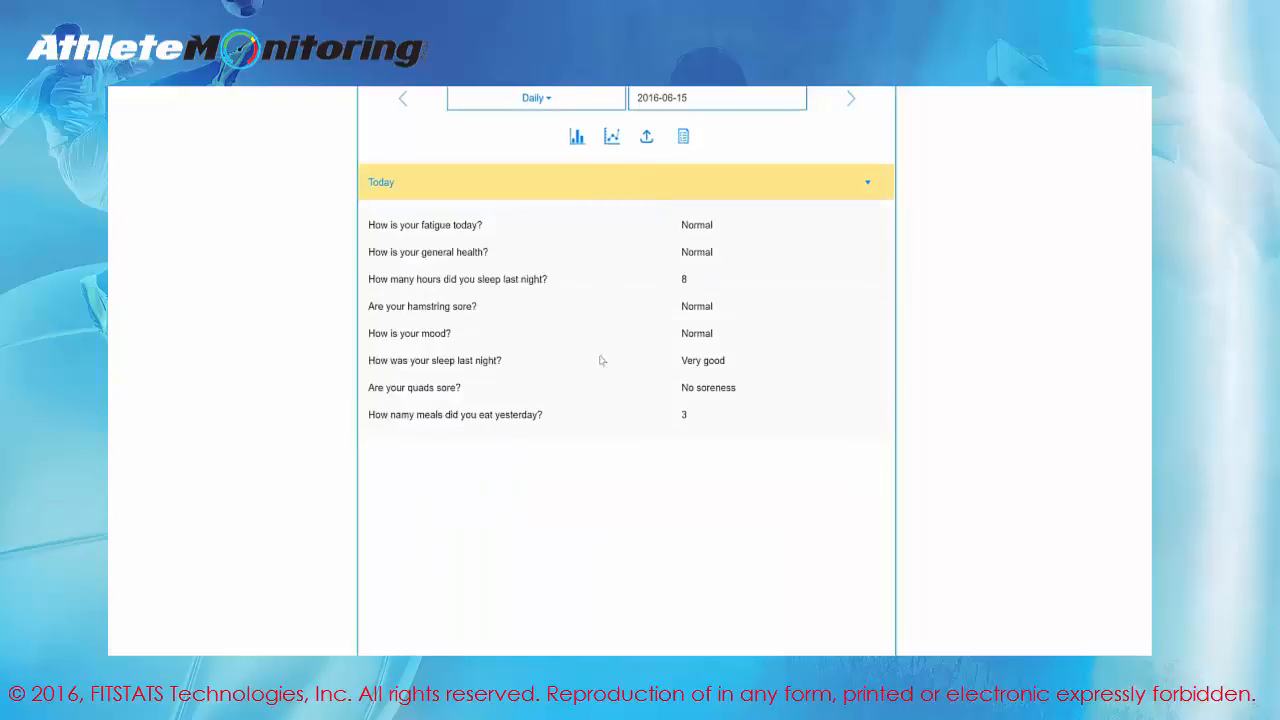
{"action": "scroll", "coordinate": [577, 287], "scroll_direction": "up", "scroll_amount": 2}
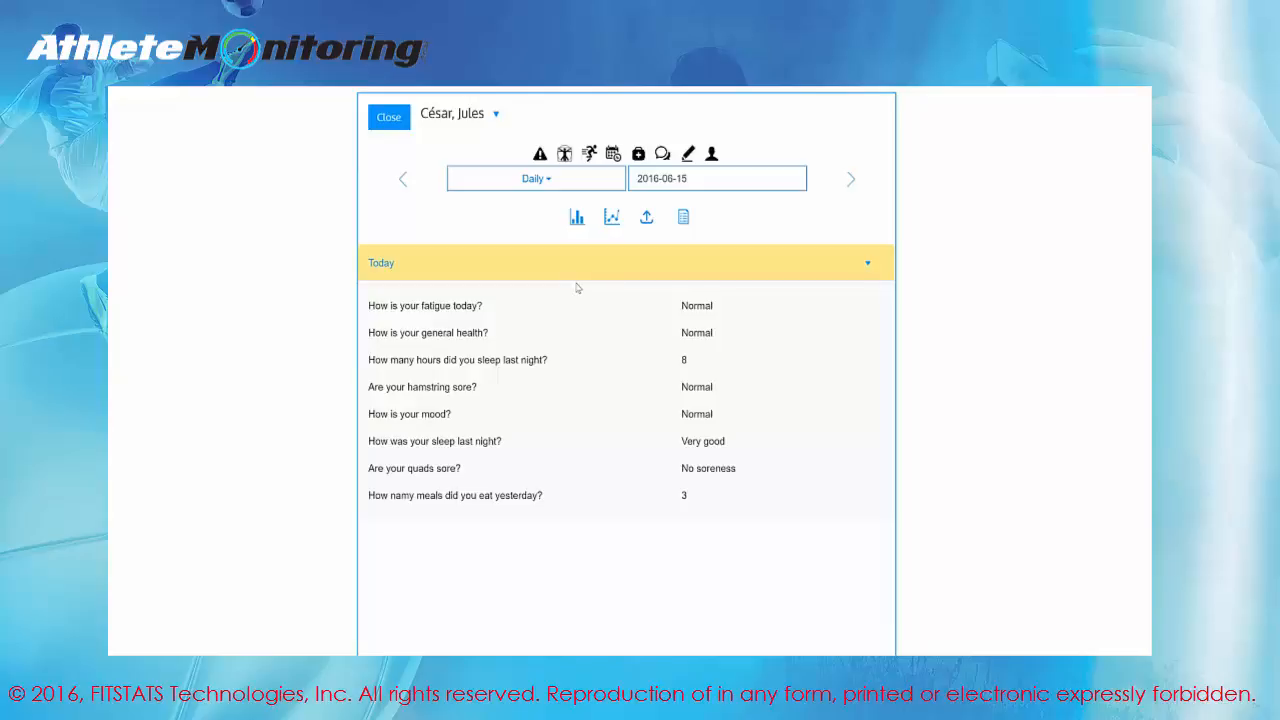
{"action": "left_click", "coordinate": [391, 124]}
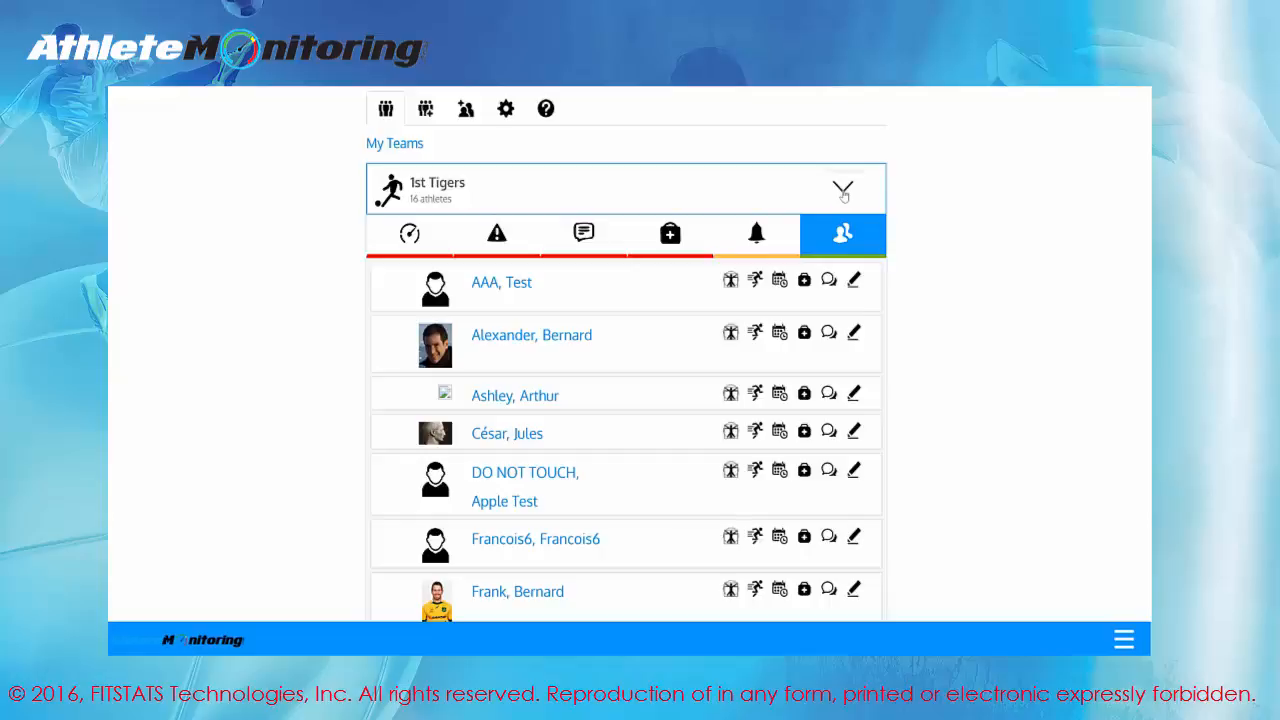
Step: Open the Wellness Questionnaire section in the team settings of 1st Tigers
{"action": "left_click", "coordinate": [843, 232]}
{"action": "left_click", "coordinate": [715, 282]}
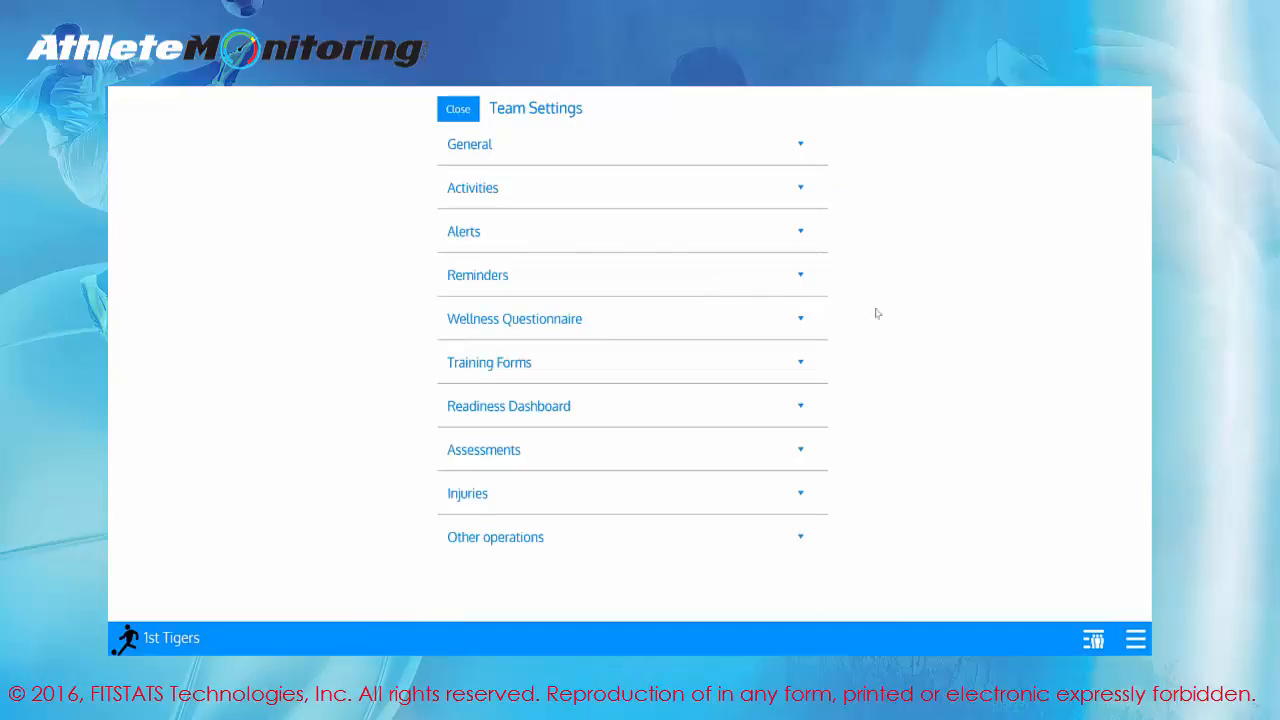
{"action": "left_click", "coordinate": [771, 322]}
{"action": "scroll", "coordinate": [883, 260], "scroll_direction": "down", "scroll_amount": 3}
{"action": "scroll", "coordinate": [883, 260], "scroll_direction": "down", "scroll_amount": 1}
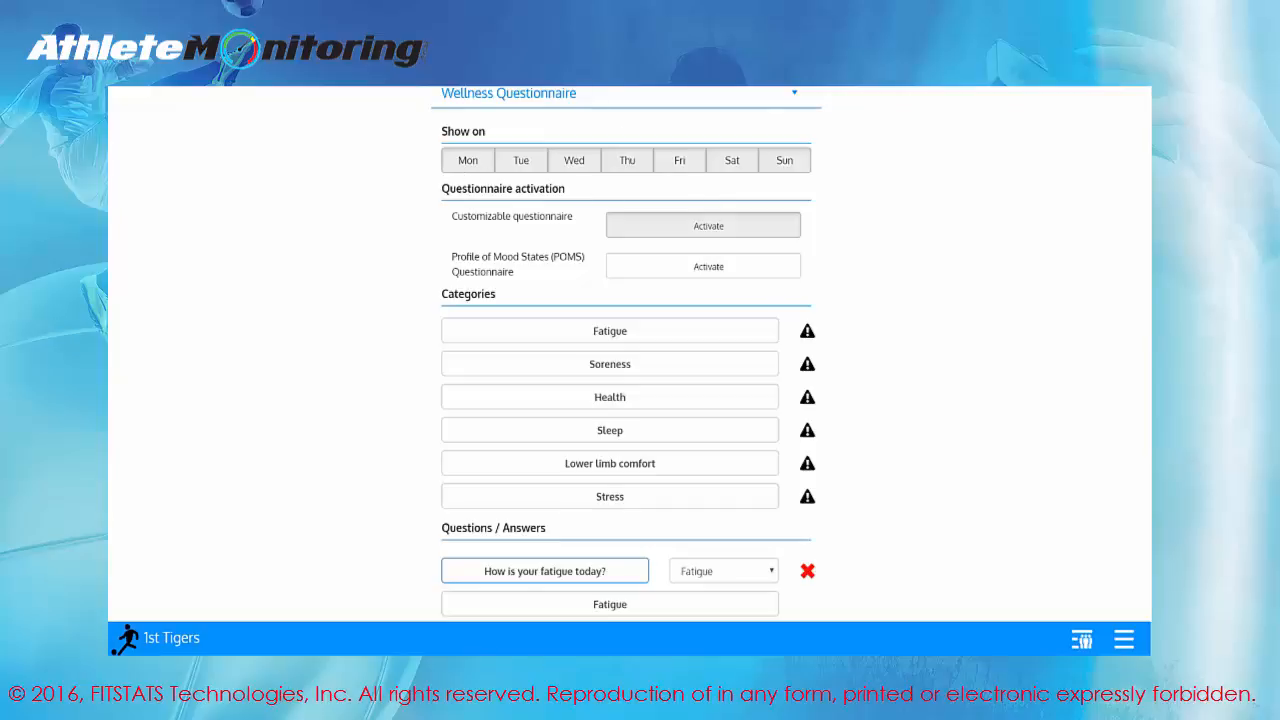
Step: Limit the days on which the wellness questionnaire is shown to Monday, Wednesday and Friday
{"action": "left_click", "coordinate": [746, 170]}
{"action": "left_click", "coordinate": [766, 167]}
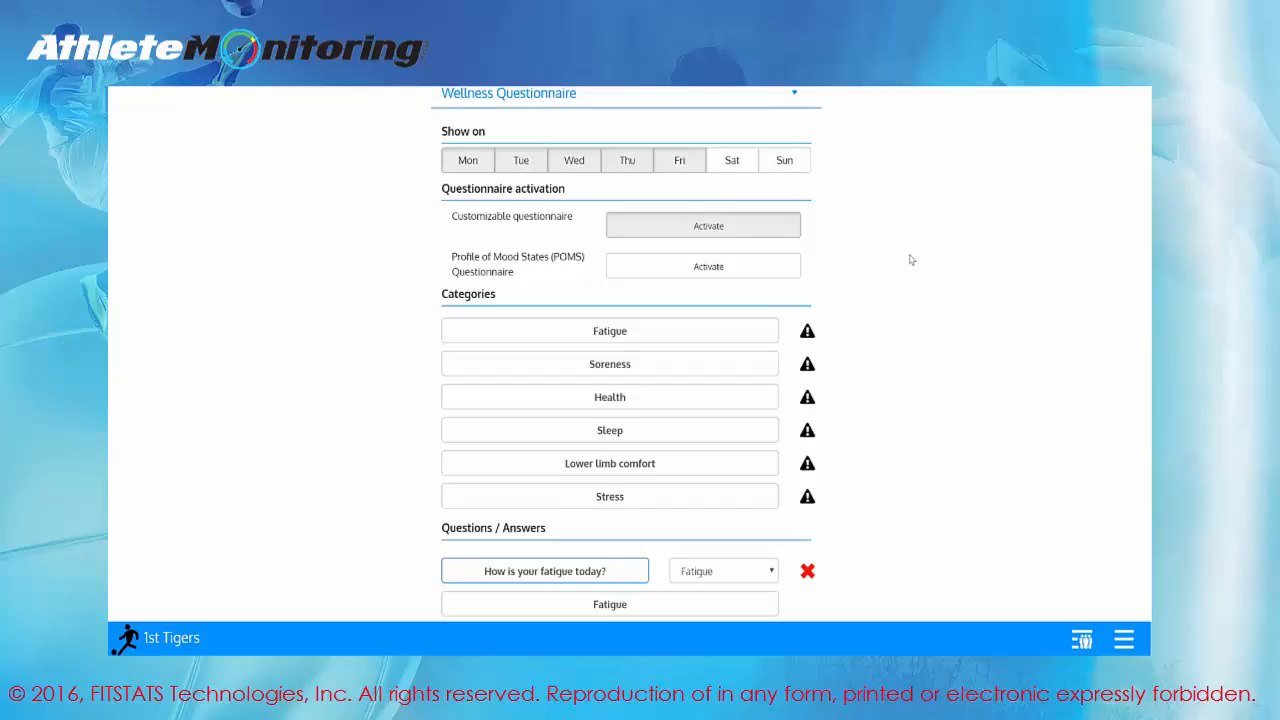
{"action": "left_click", "coordinate": [527, 165]}
{"action": "left_click", "coordinate": [648, 166]}
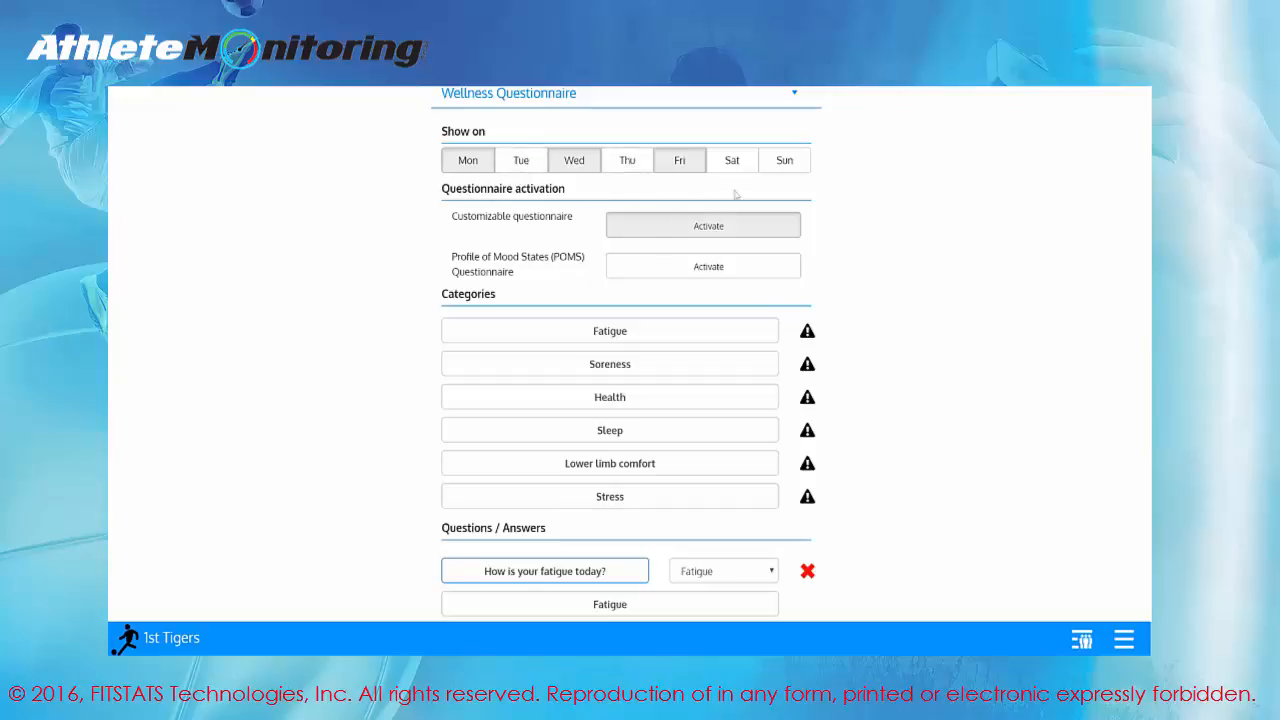
Step: Show the questionnaire on Sunday, Saturday, Thursday and Tuesday again
{"action": "left_click", "coordinate": [806, 168]}
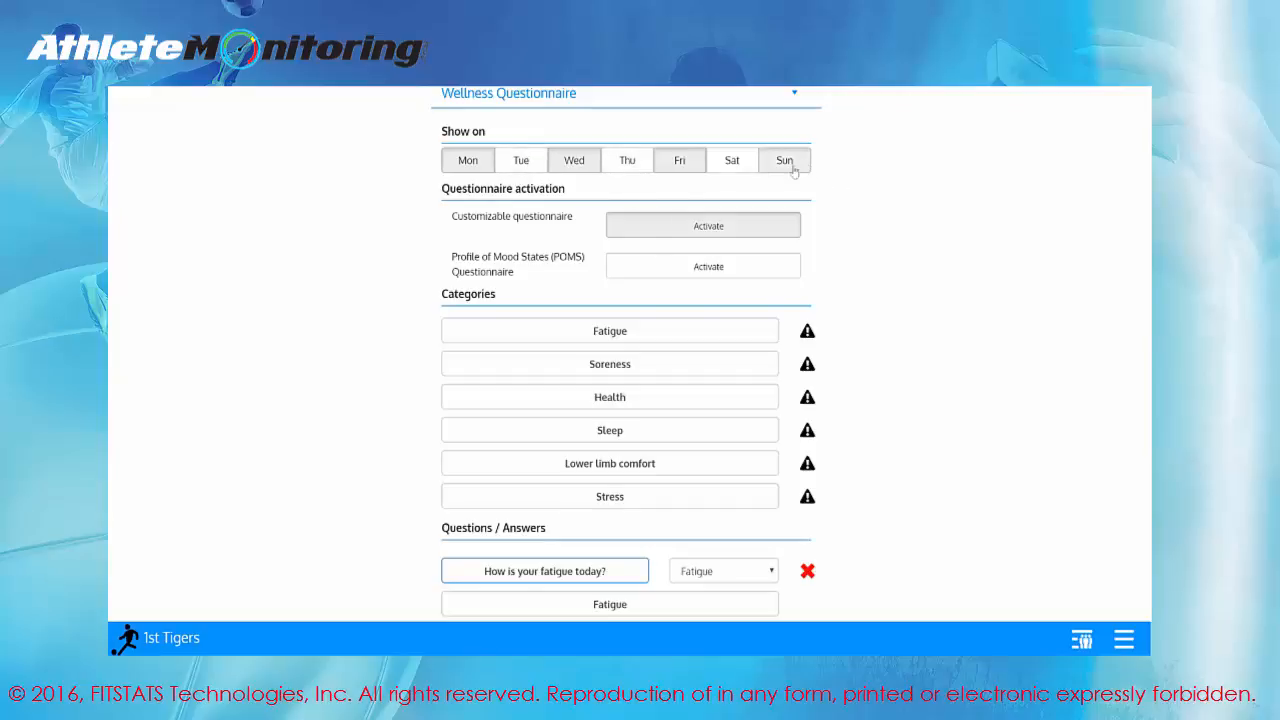
{"action": "left_click", "coordinate": [747, 168]}
{"action": "left_click", "coordinate": [631, 168]}
{"action": "left_click", "coordinate": [541, 162]}
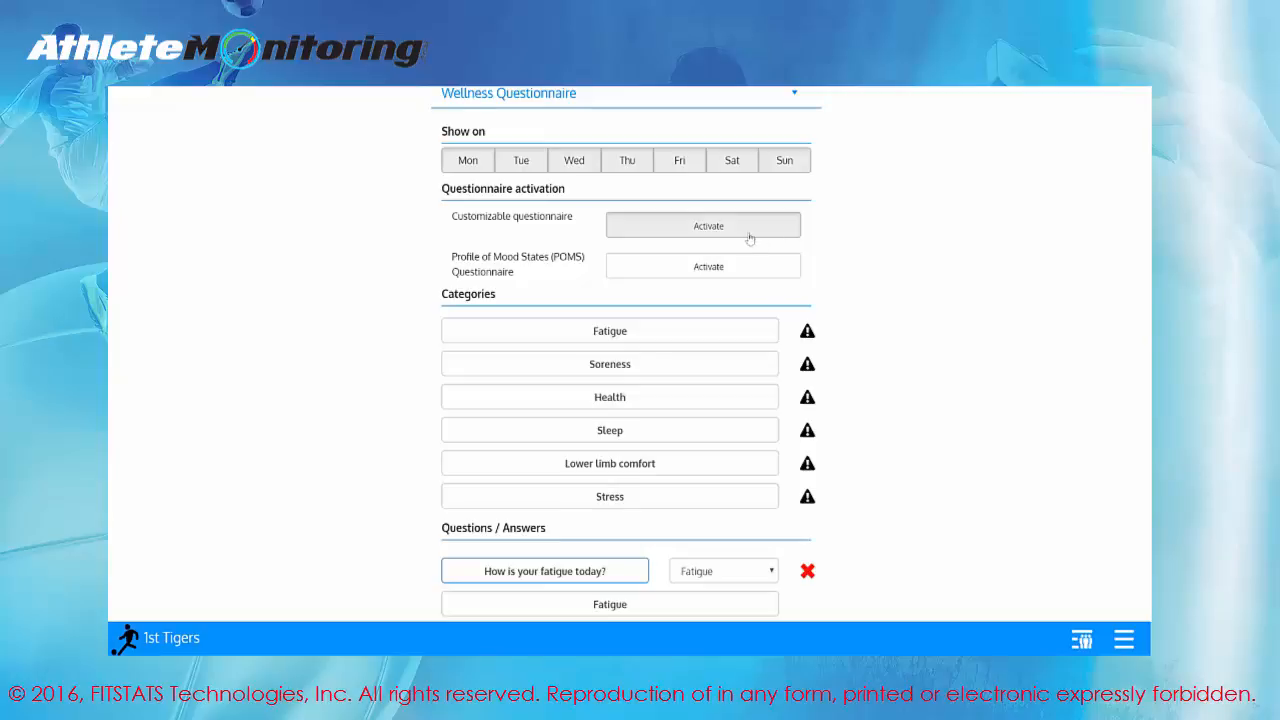
Step: Activate the Profile of Mood States (POMS) questionnaire in place of the customizable one, and switch back to the customizable questionnaire
{"action": "left_click", "coordinate": [716, 225]}
{"action": "left_click", "coordinate": [711, 267]}
{"action": "left_click", "coordinate": [726, 279]}
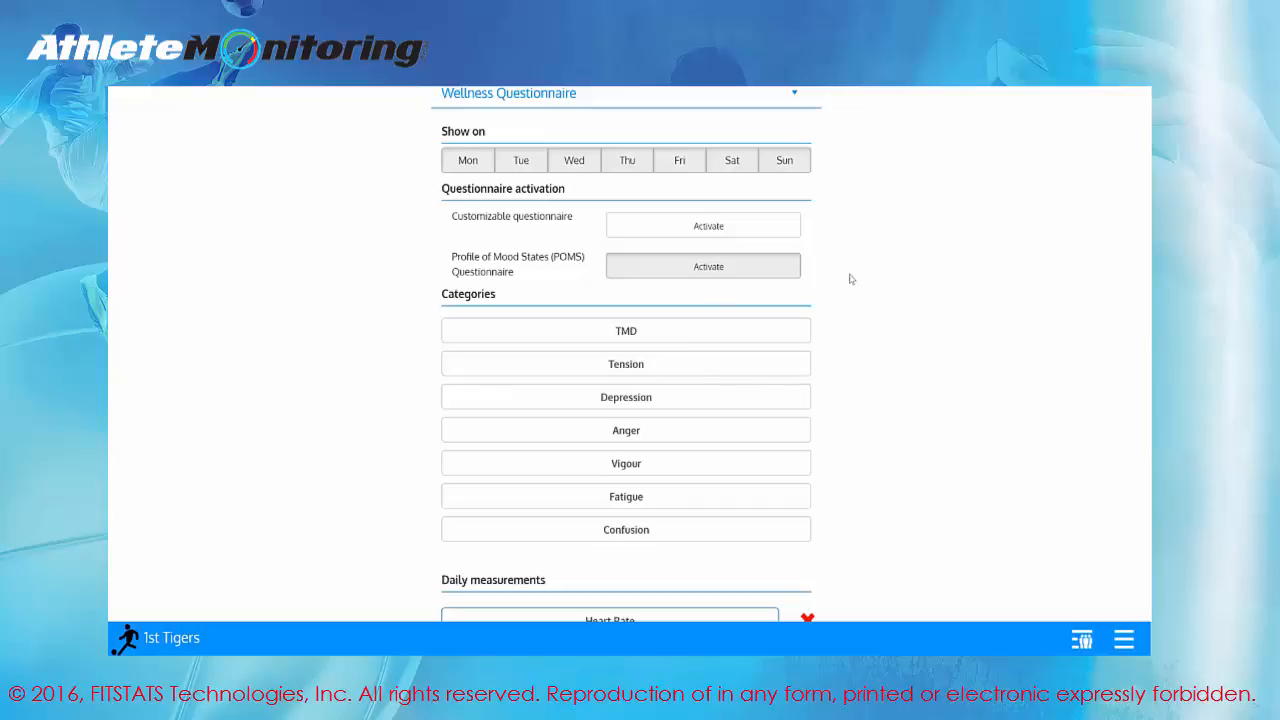
{"action": "left_click", "coordinate": [761, 228]}
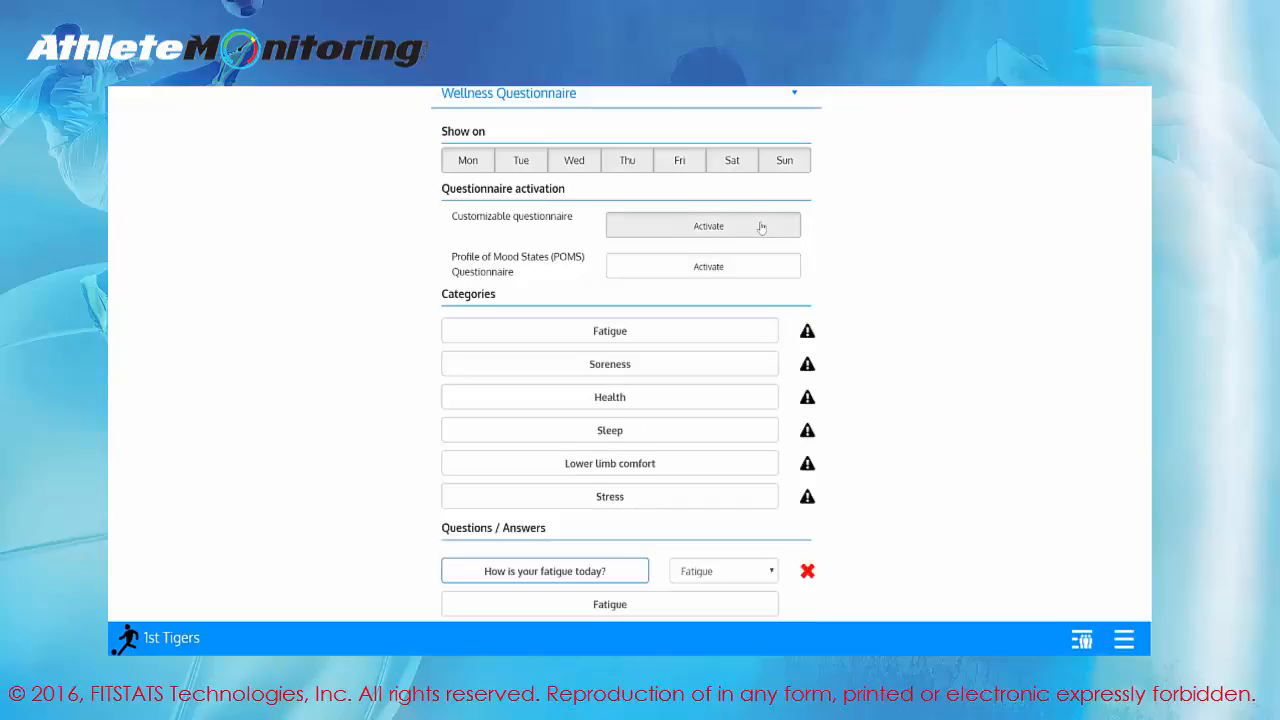
Step: Examine the Fatigue category's fix suggestions for the Must Fix and Consider Fixing alerts, and close them without changes
{"action": "scroll", "coordinate": [882, 270], "scroll_direction": "down", "scroll_amount": 1}
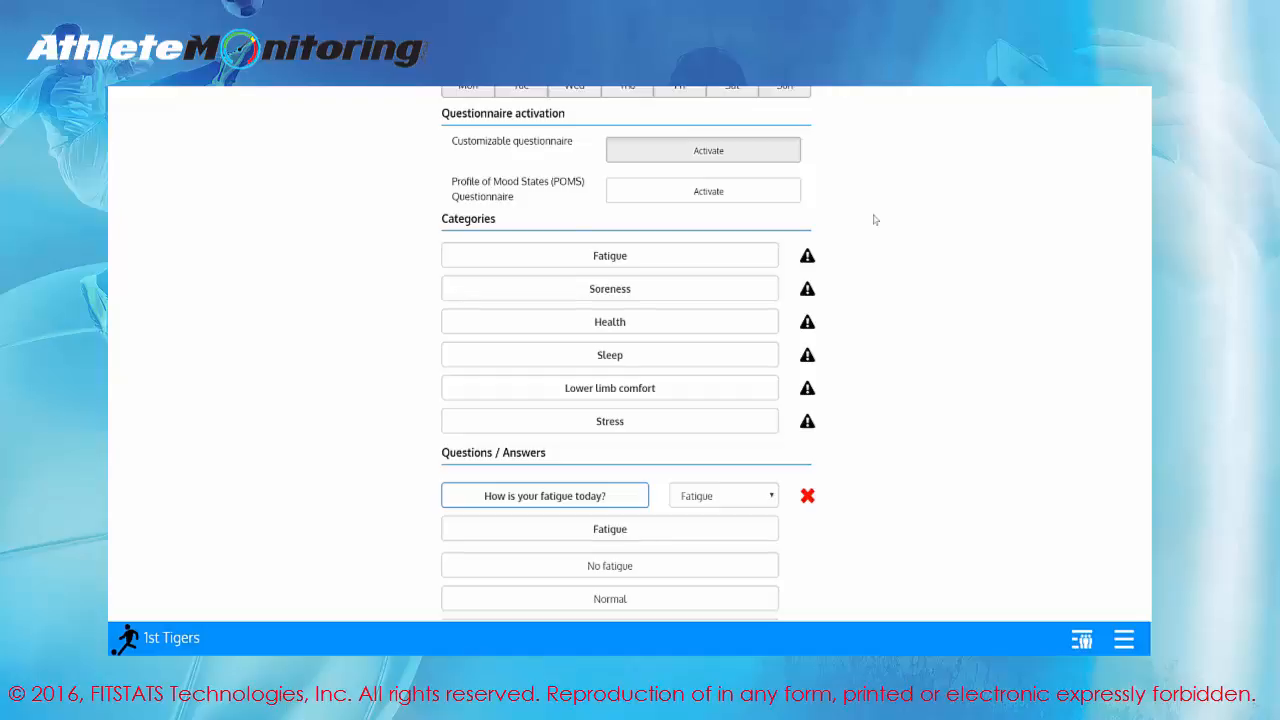
{"action": "left_click", "coordinate": [808, 260]}
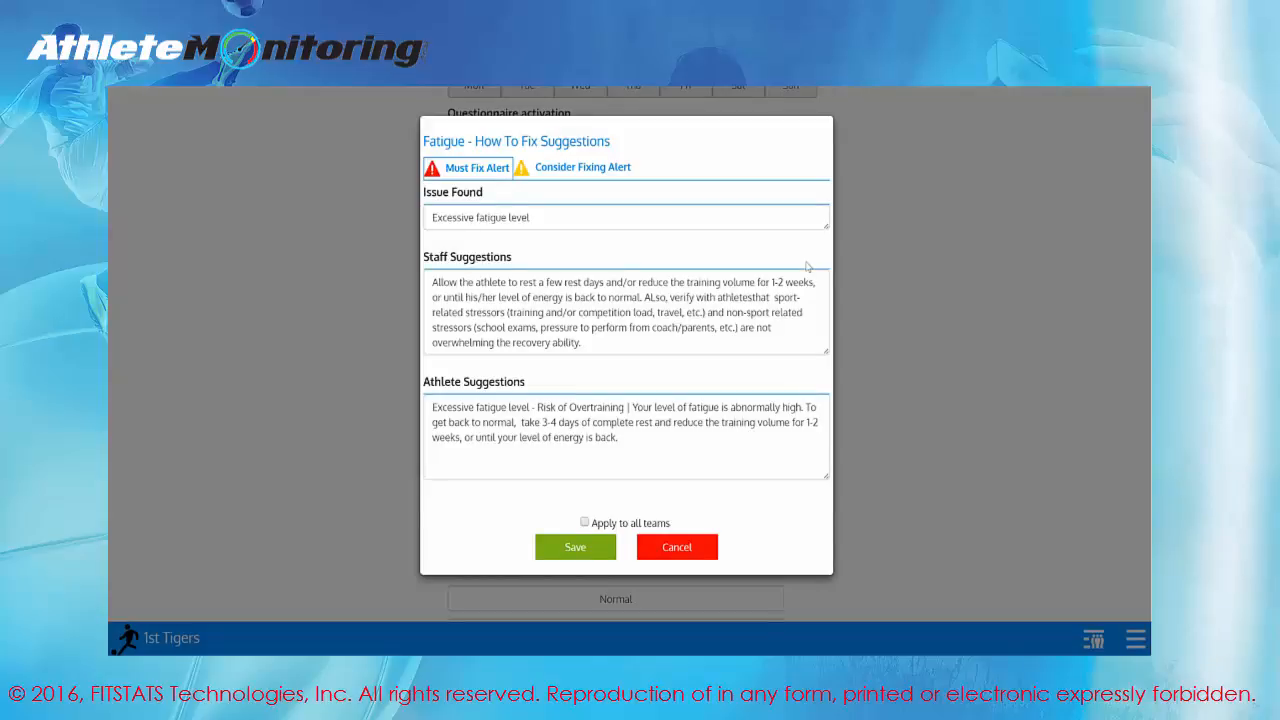
{"action": "left_click", "coordinate": [524, 168]}
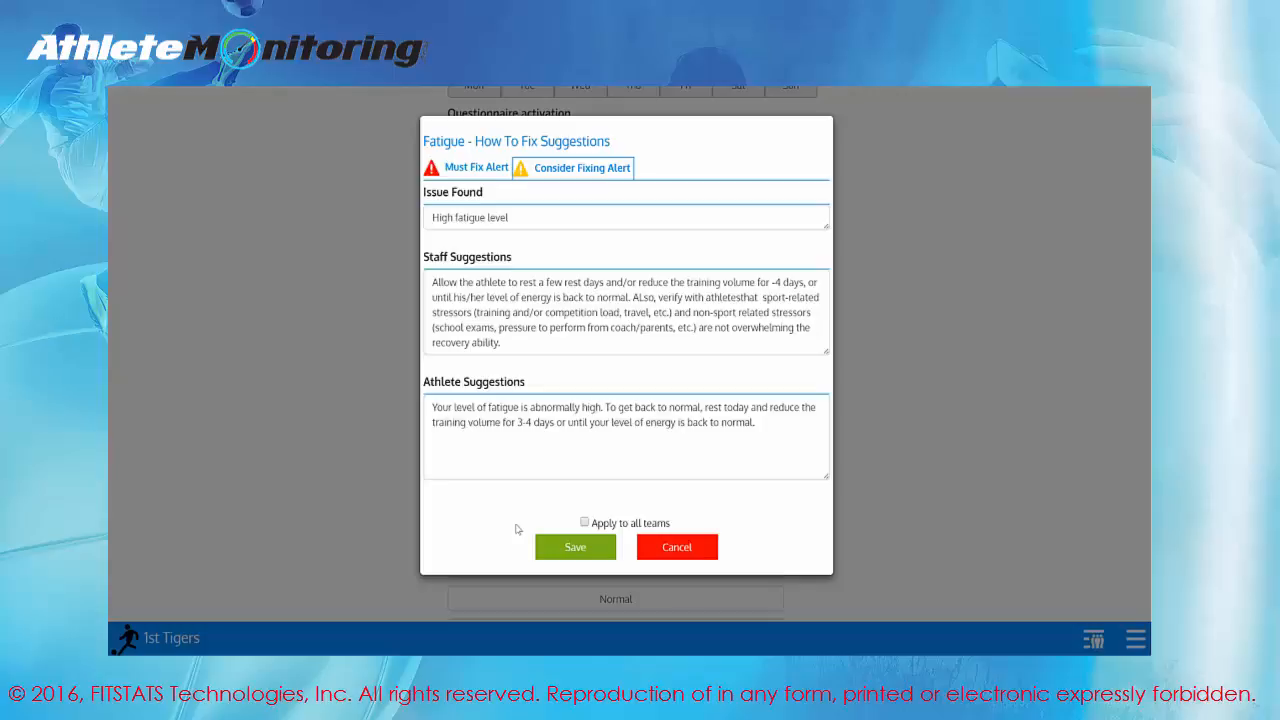
{"action": "left_click", "coordinate": [871, 400]}
{"action": "left_click_drag", "start_coordinate": [646, 256], "coordinate": [580, 256]}
{"action": "left_click", "coordinate": [570, 256]}
{"action": "left_click", "coordinate": [560, 238]}
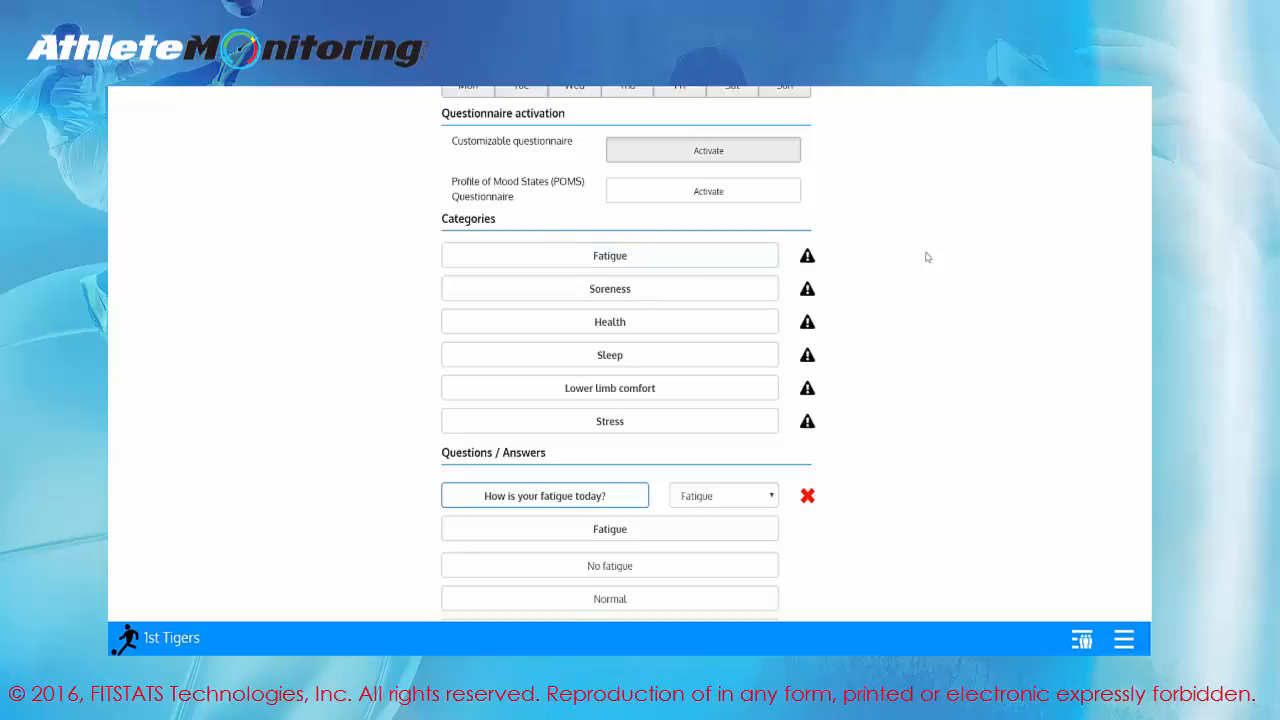
Step: Add the question "How ready do you feel for training today?" at the end of the questionnaire and assign it to the Stress category
{"action": "scroll", "coordinate": [963, 315], "scroll_direction": "down", "scroll_amount": 3}
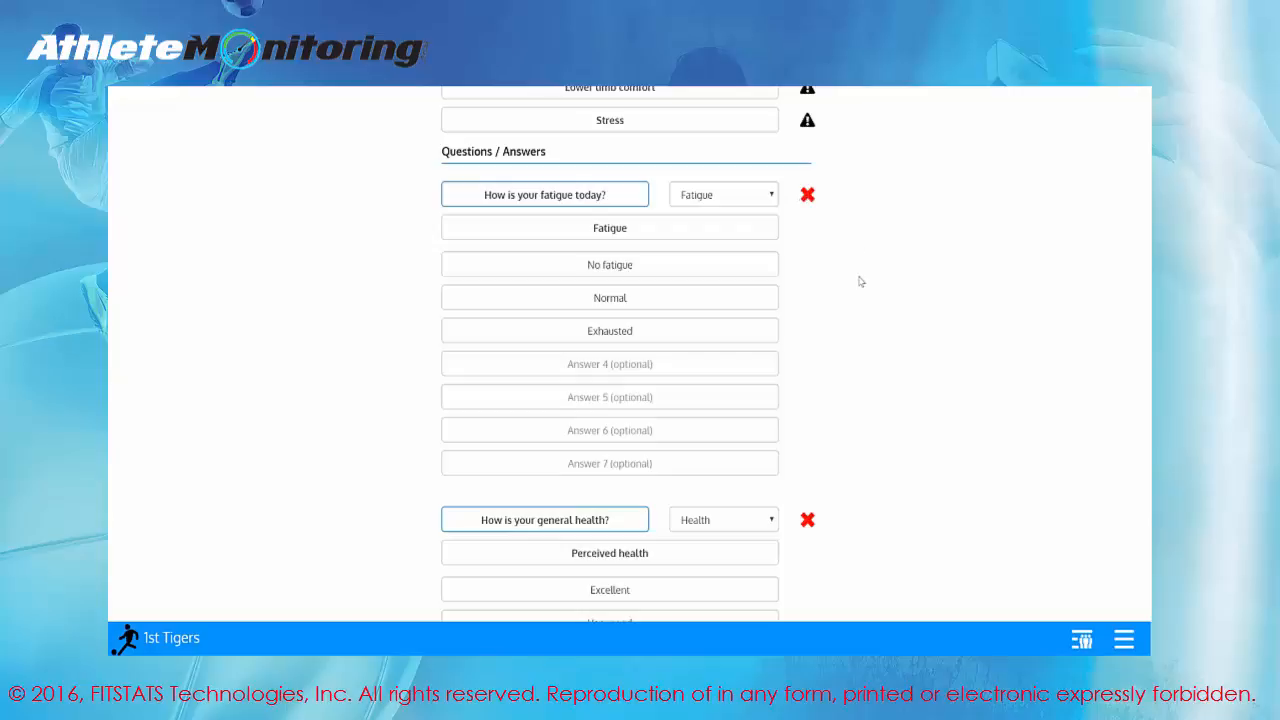
{"action": "scroll", "coordinate": [863, 294], "scroll_direction": "down", "scroll_amount": 1}
{"action": "scroll", "coordinate": [863, 294], "scroll_direction": "down", "scroll_amount": 15}
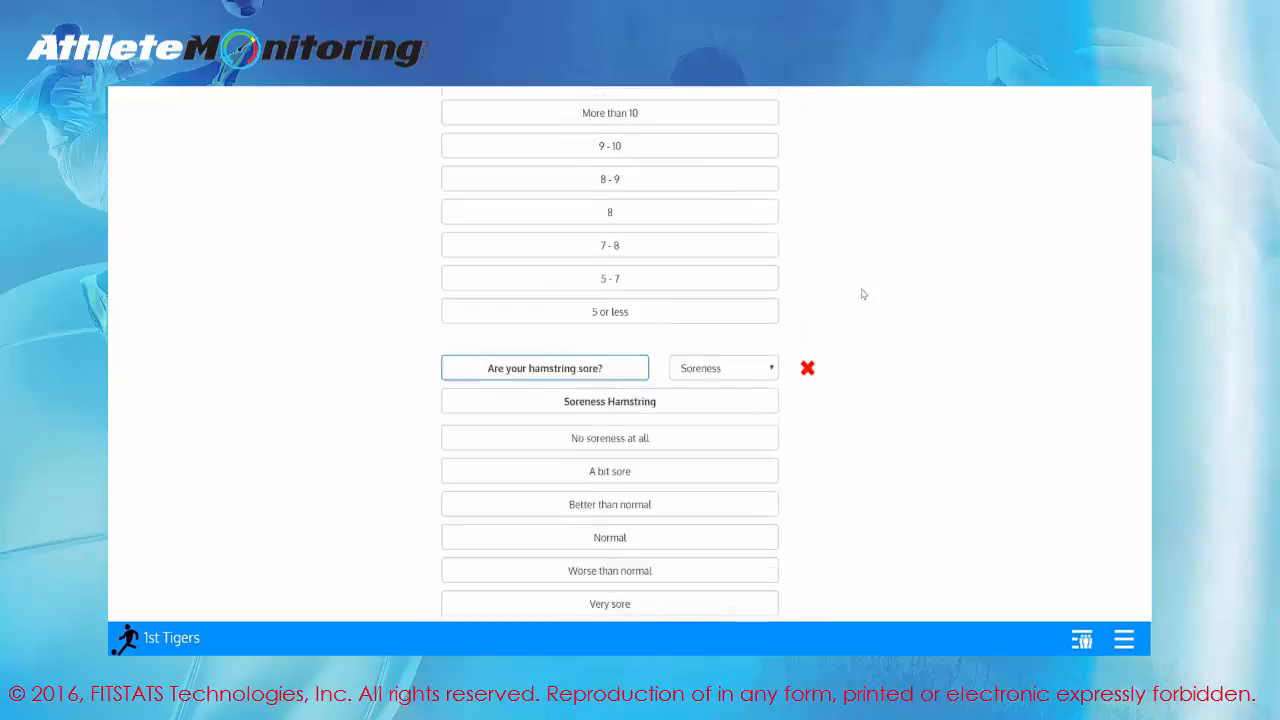
{"action": "scroll", "coordinate": [863, 294], "scroll_direction": "down", "scroll_amount": 15}
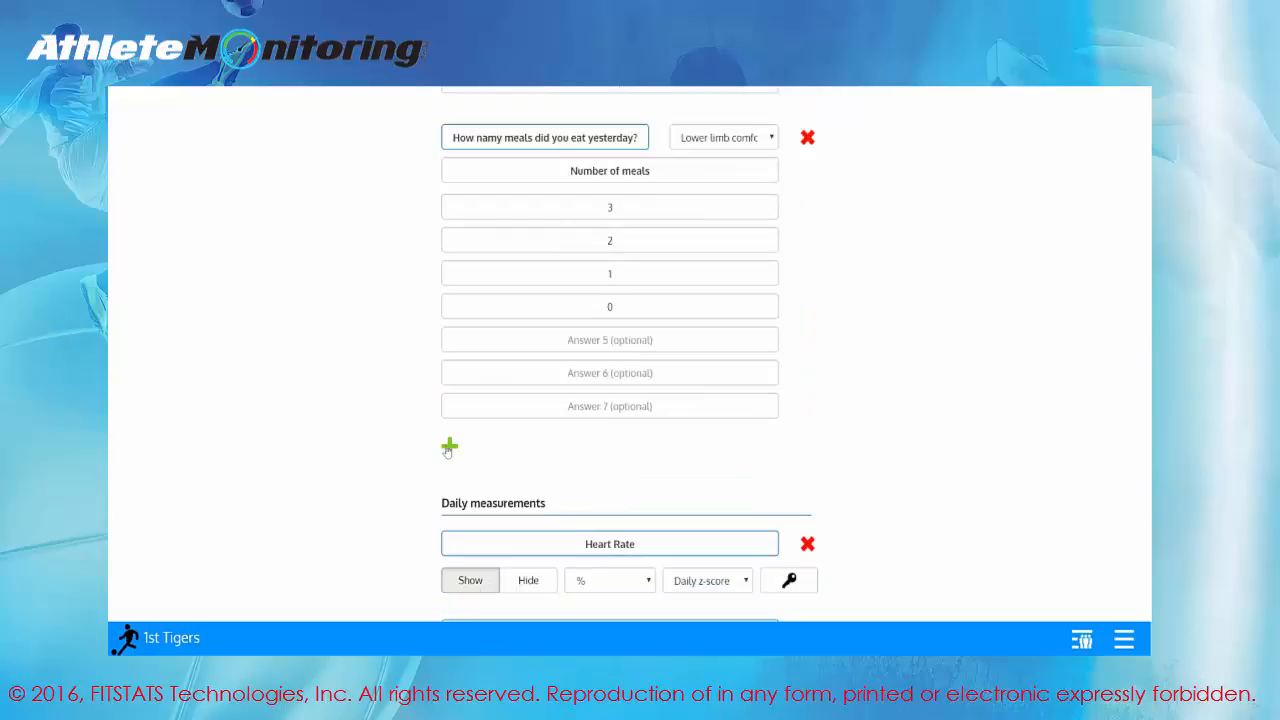
{"action": "scroll", "coordinate": [610, 350], "scroll_direction": "down", "scroll_amount": 3}
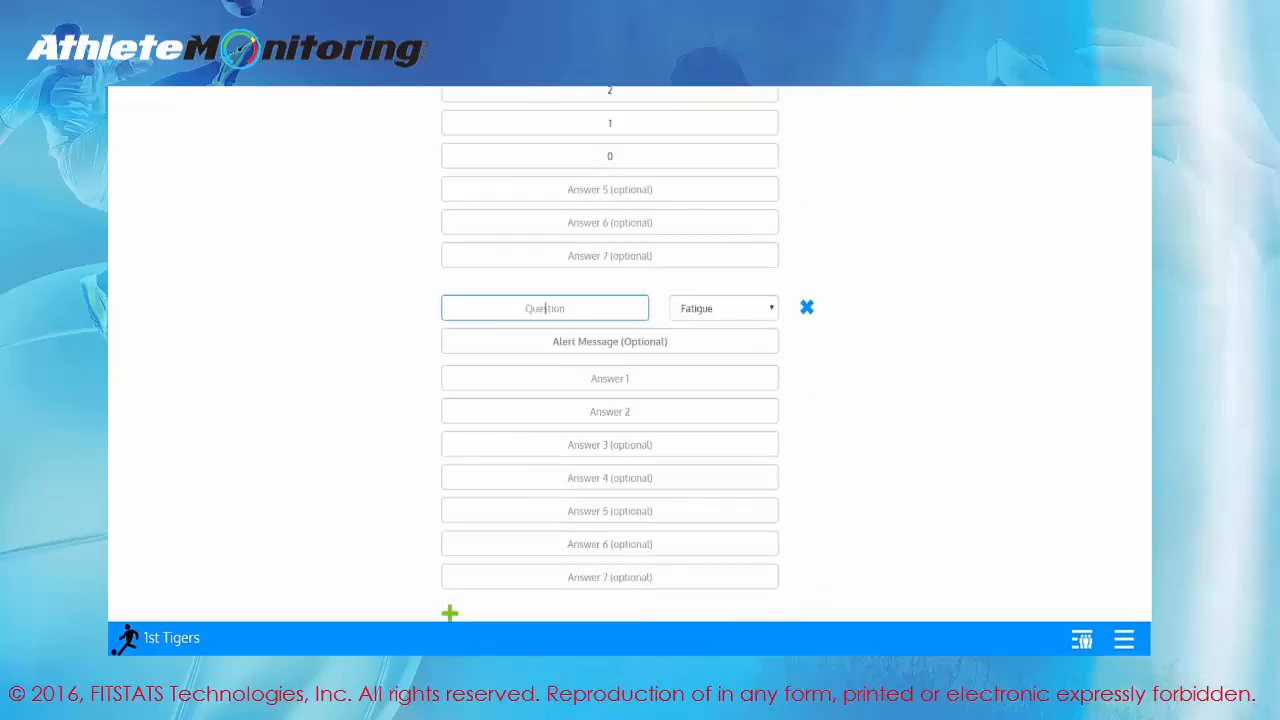
{"action": "left_click", "coordinate": [560, 309]}
{"action": "left_click", "coordinate": [560, 309]}
{"action": "type", "text": "How ready do you feel for training today?"}
{"action": "left_click", "coordinate": [735, 310]}
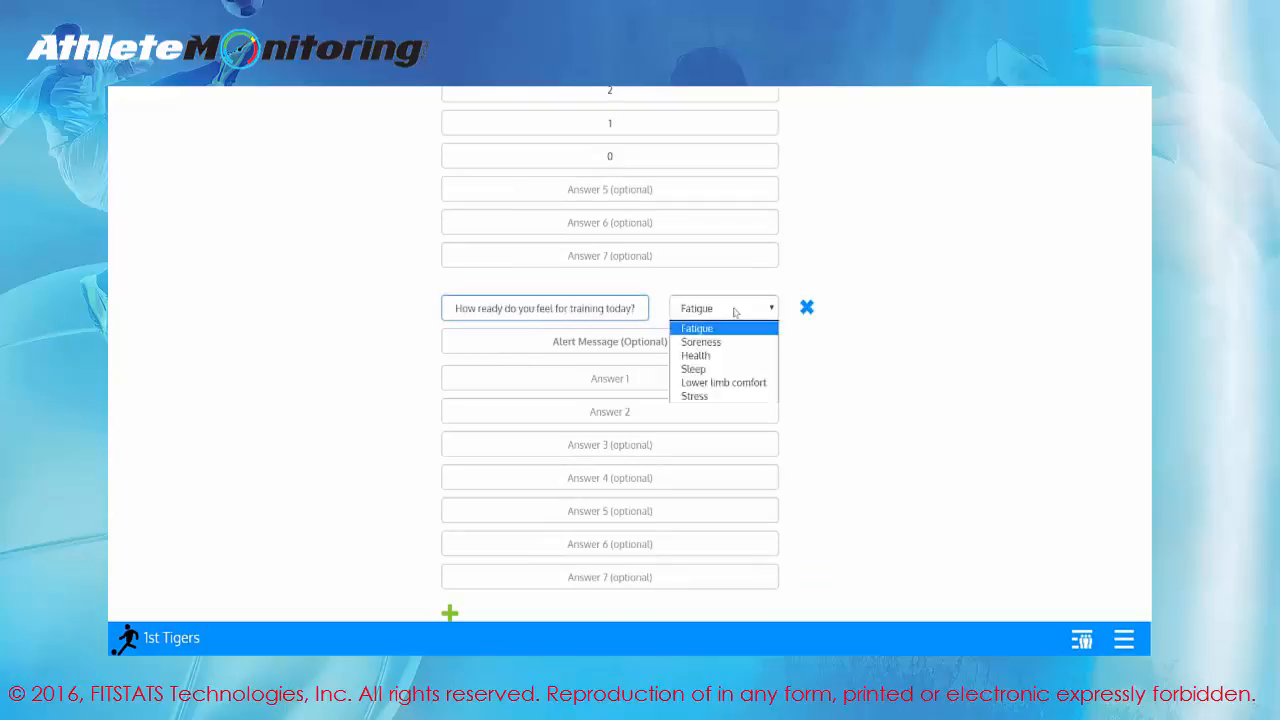
{"action": "left_click", "coordinate": [705, 396]}
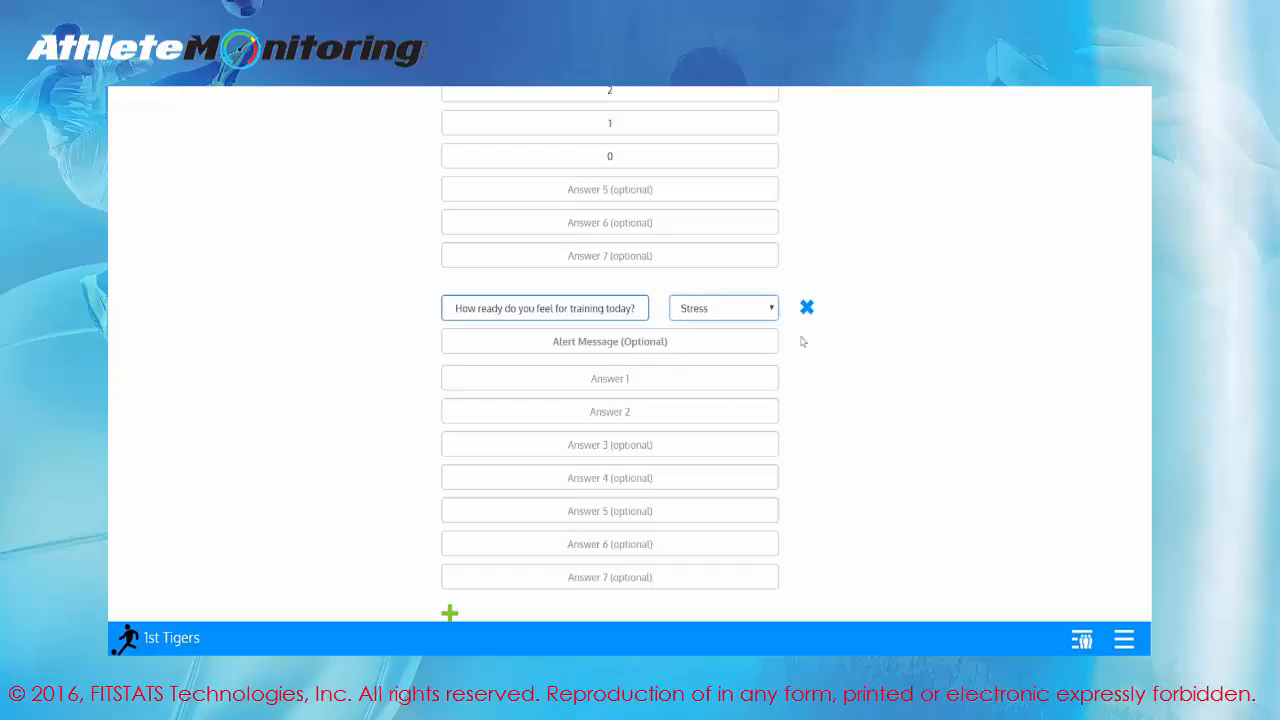
Step: Fill in the readiness question's answers: No training today, Very ready - Excited!, Quite Ready, Ready, Not Ready, and Very Unready - Stressed
{"action": "left_click", "coordinate": [617, 341]}
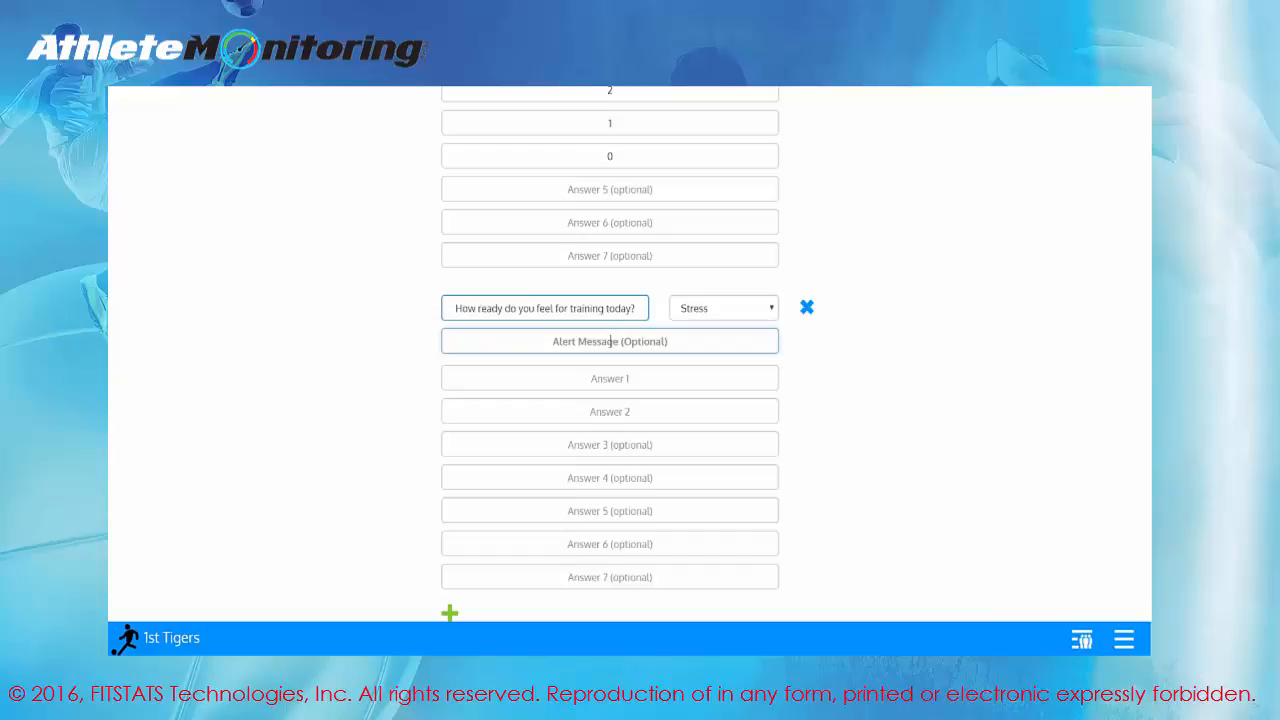
{"action": "scroll", "coordinate": [666, 331], "scroll_direction": "down", "scroll_amount": 3}
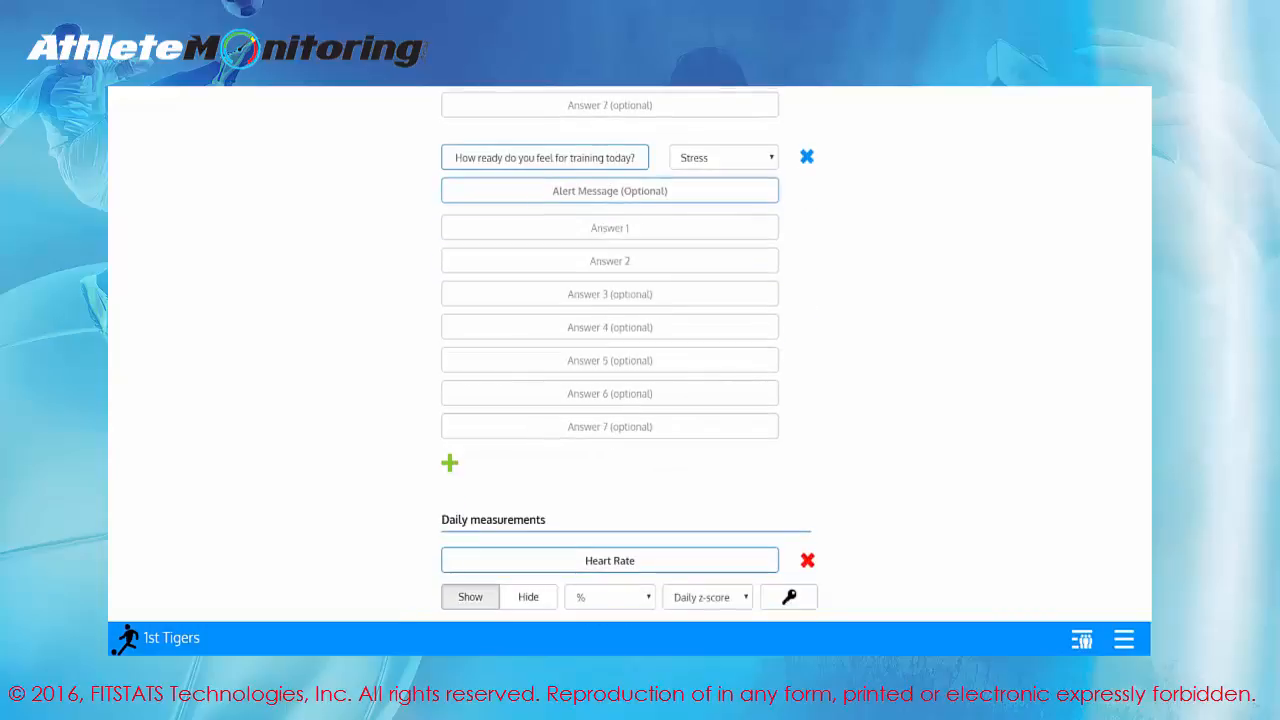
{"action": "left_click", "coordinate": [609, 228]}
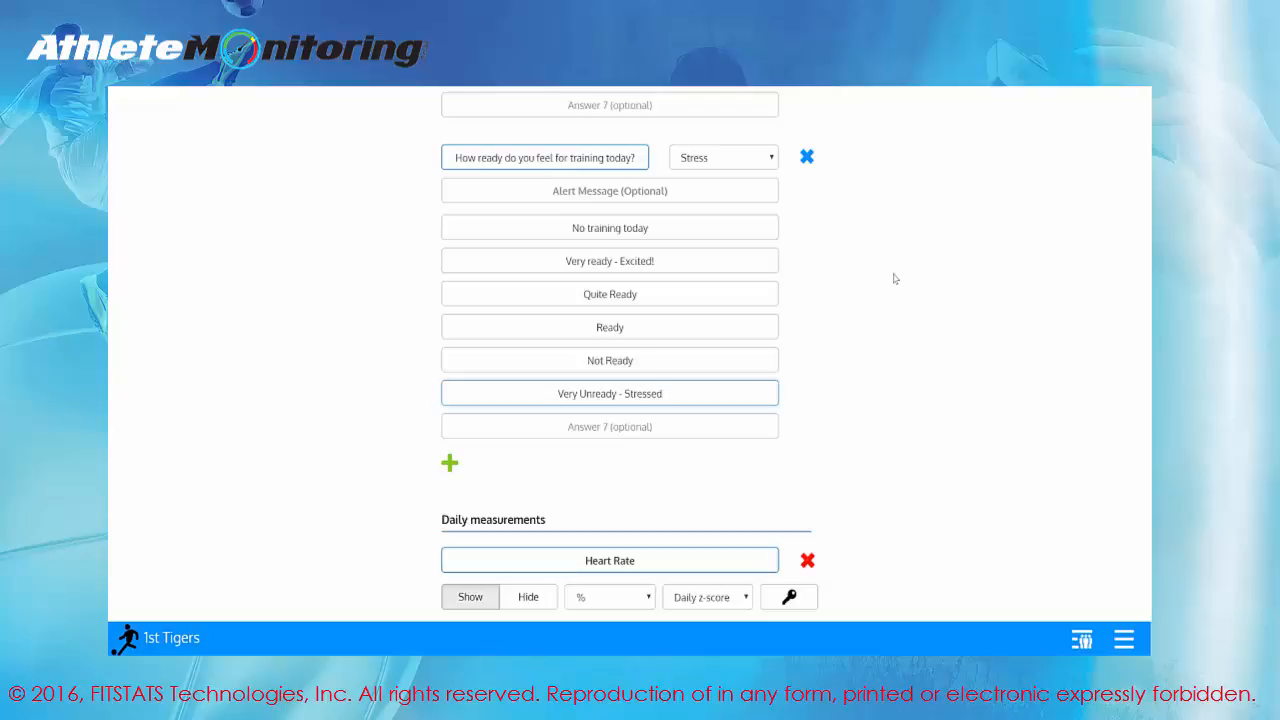
Step: Add a new daily measurement named "Hours of Sleep" after the existing ones, and set its unit to hour
{"action": "scroll", "coordinate": [910, 290], "scroll_direction": "down", "scroll_amount": 3}
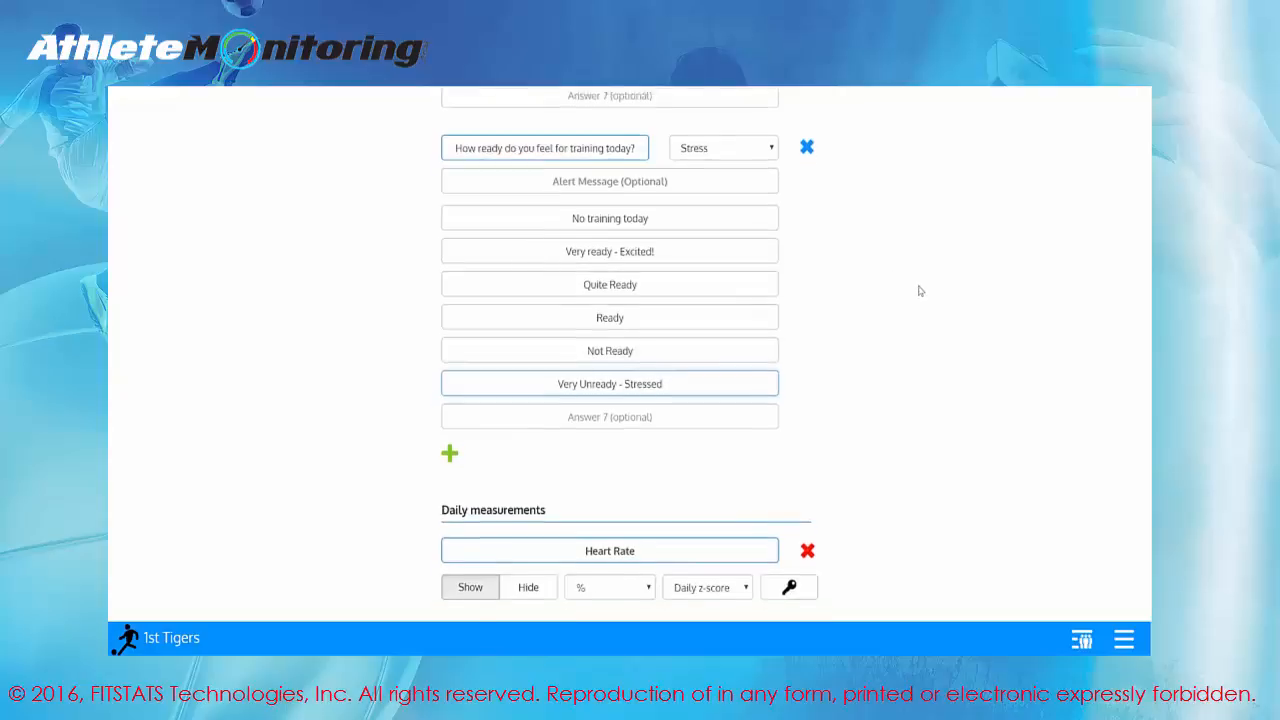
{"action": "scroll", "coordinate": [920, 291], "scroll_direction": "down", "scroll_amount": 1}
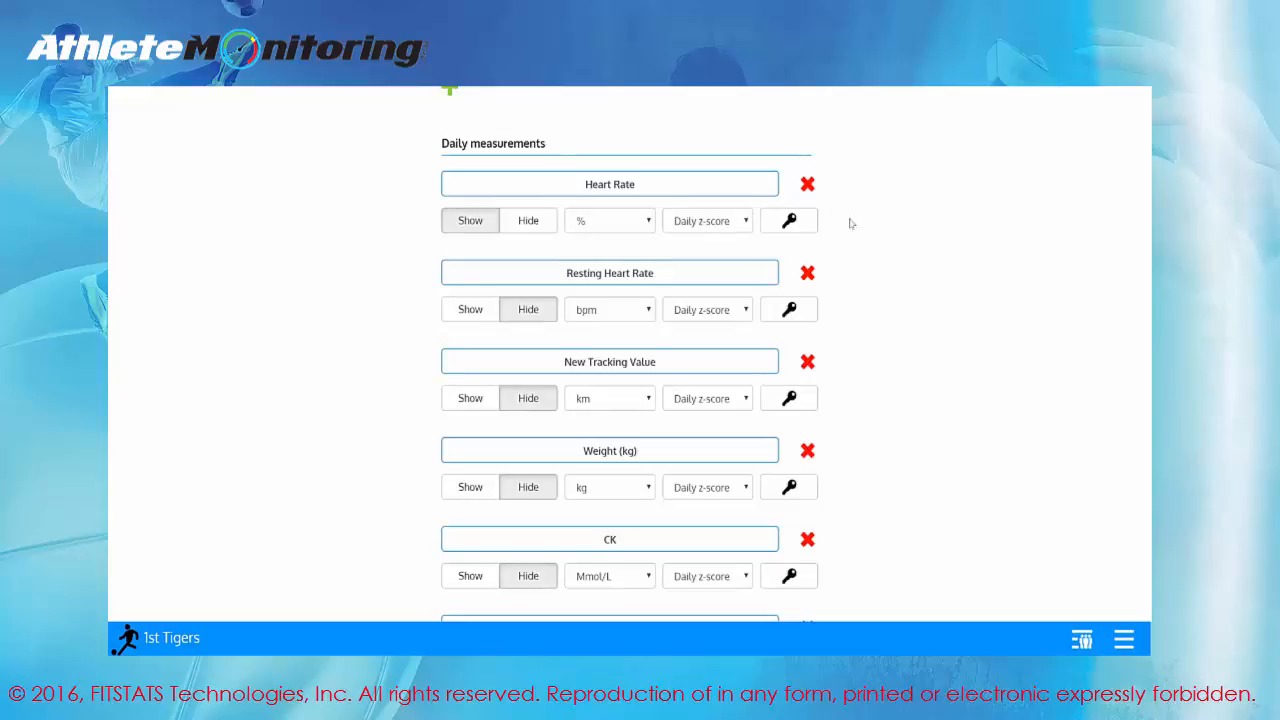
{"action": "scroll", "coordinate": [886, 249], "scroll_direction": "down", "scroll_amount": 3}
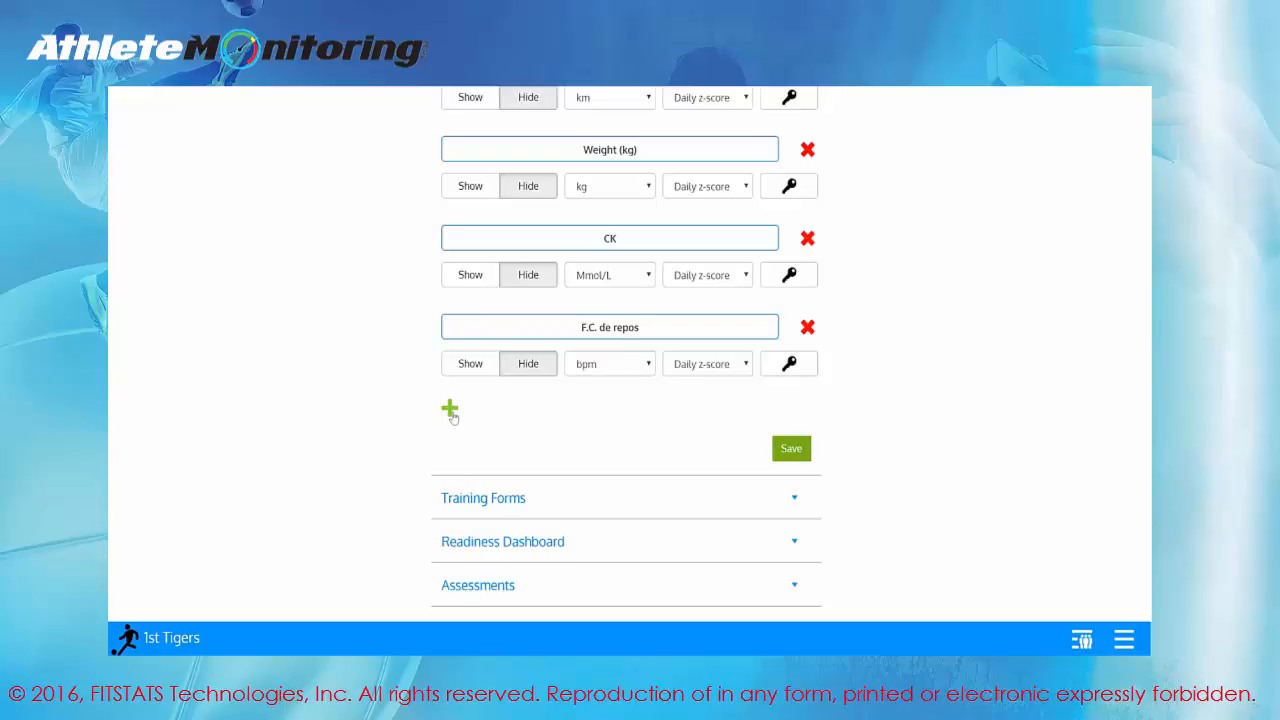
{"action": "left_click", "coordinate": [450, 410]}
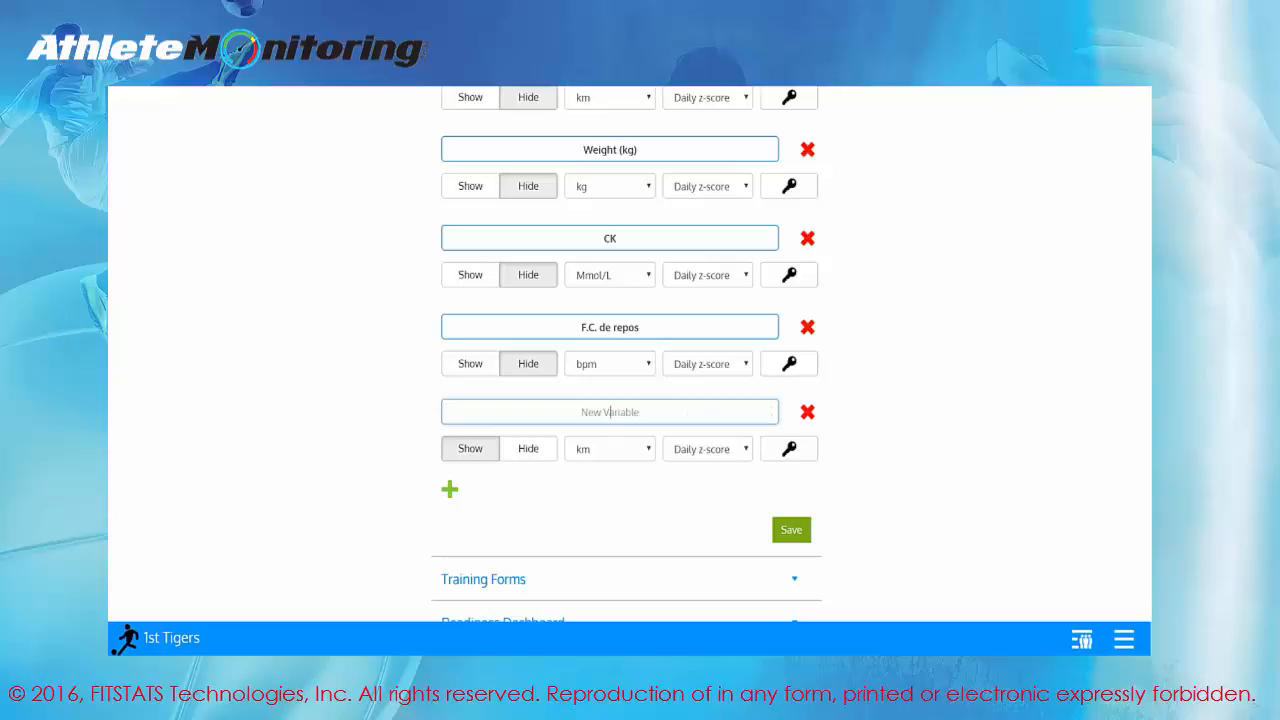
{"action": "type", "text": "Hours of Sleep"}
{"action": "left_click", "coordinate": [601, 451]}
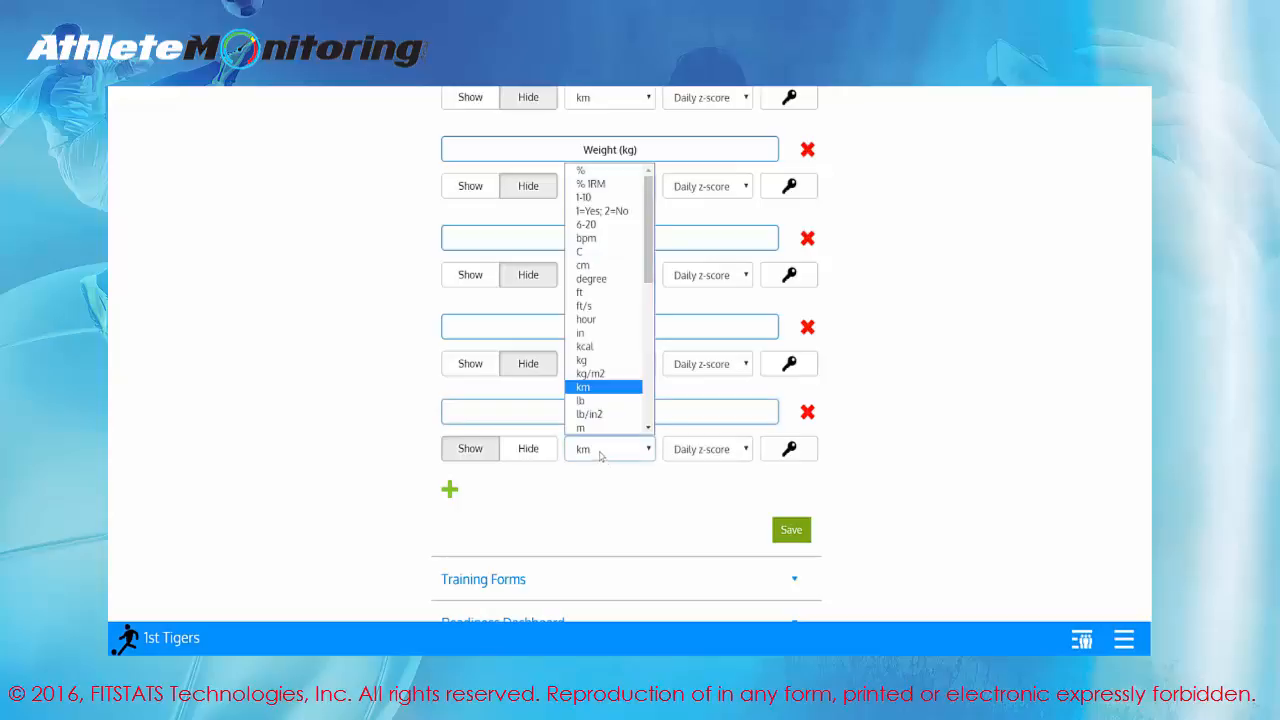
{"action": "key", "text": "h"}
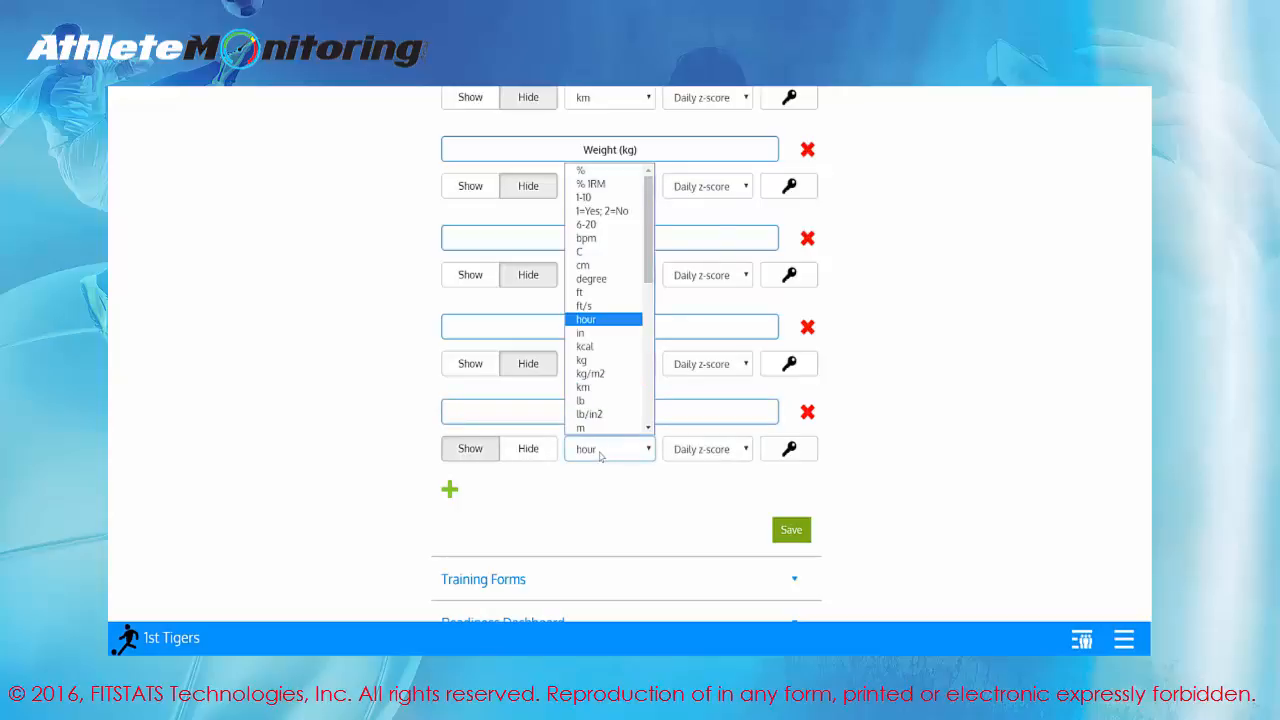
{"action": "key", "text": "Return"}
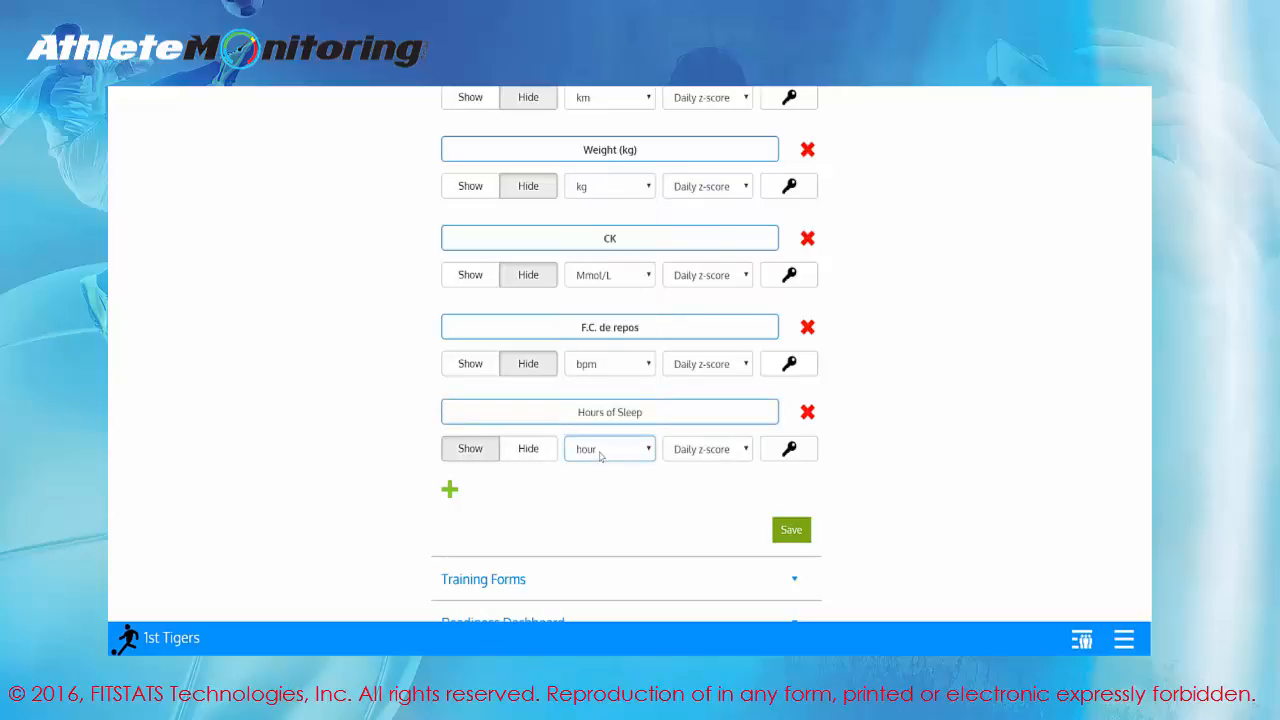
Step: Review the alert calculation options for the Hours of Sleep measurement and keep Daily z-score
{"action": "left_click", "coordinate": [736, 455]}
{"action": "left_click", "coordinate": [733, 454]}
{"action": "left_click", "coordinate": [731, 454]}
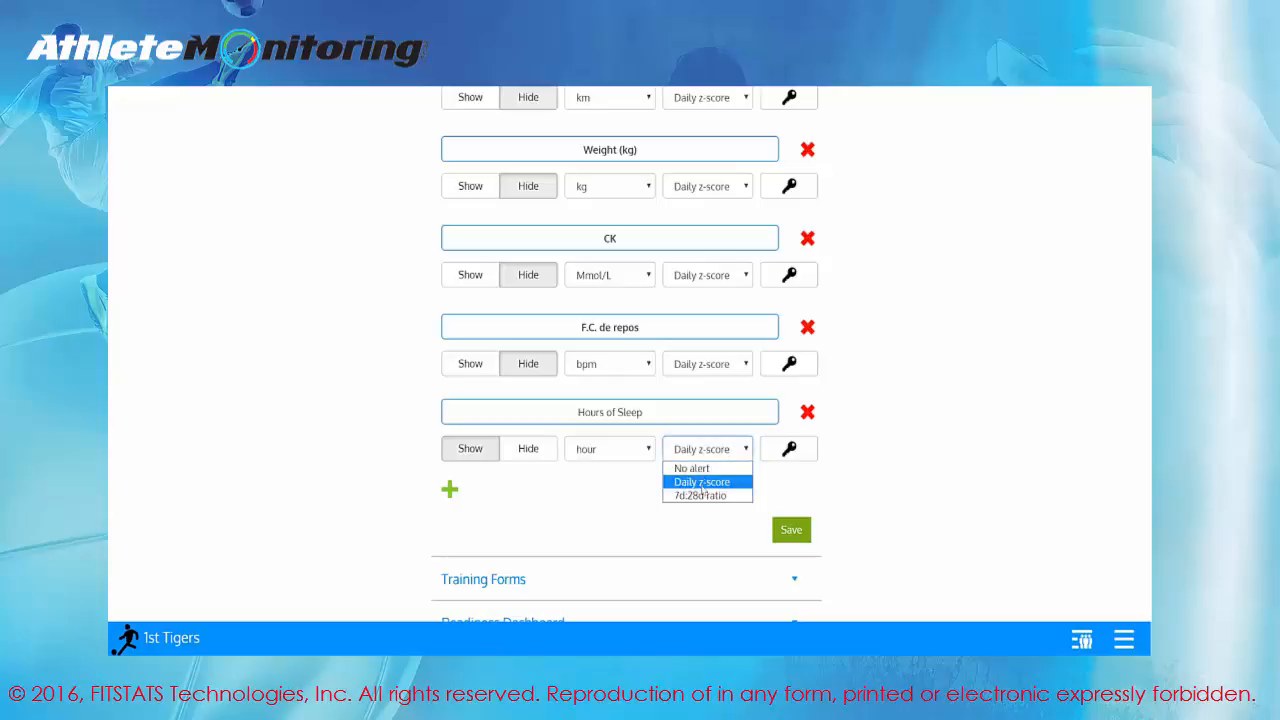
{"action": "left_click", "coordinate": [582, 531]}
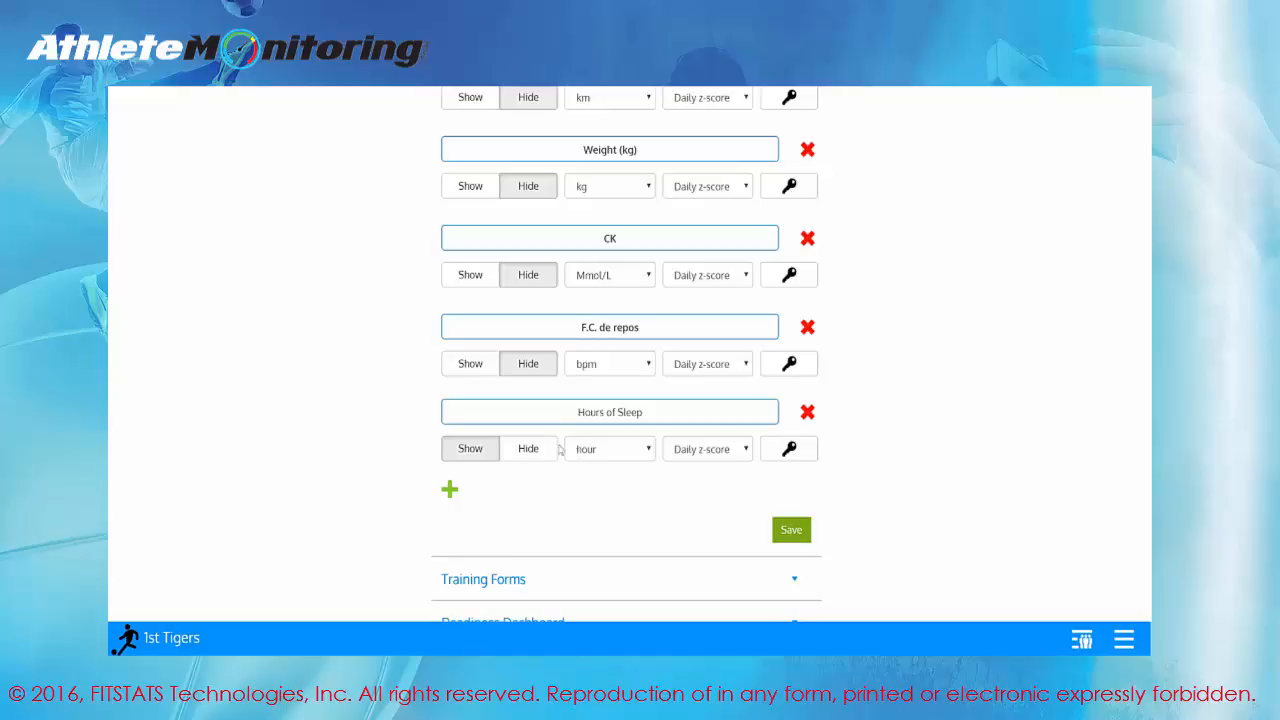
Step: Look back over the questionnaire's daily measurements and save the wellness questionnaire settings
{"action": "scroll", "coordinate": [521, 457], "scroll_direction": "up", "scroll_amount": 1}
{"action": "scroll", "coordinate": [521, 457], "scroll_direction": "up", "scroll_amount": 5}
{"action": "scroll", "coordinate": [507, 300], "scroll_direction": "down", "scroll_amount": 1}
{"action": "scroll", "coordinate": [507, 300], "scroll_direction": "down", "scroll_amount": 5}
{"action": "left_click", "coordinate": [801, 537]}
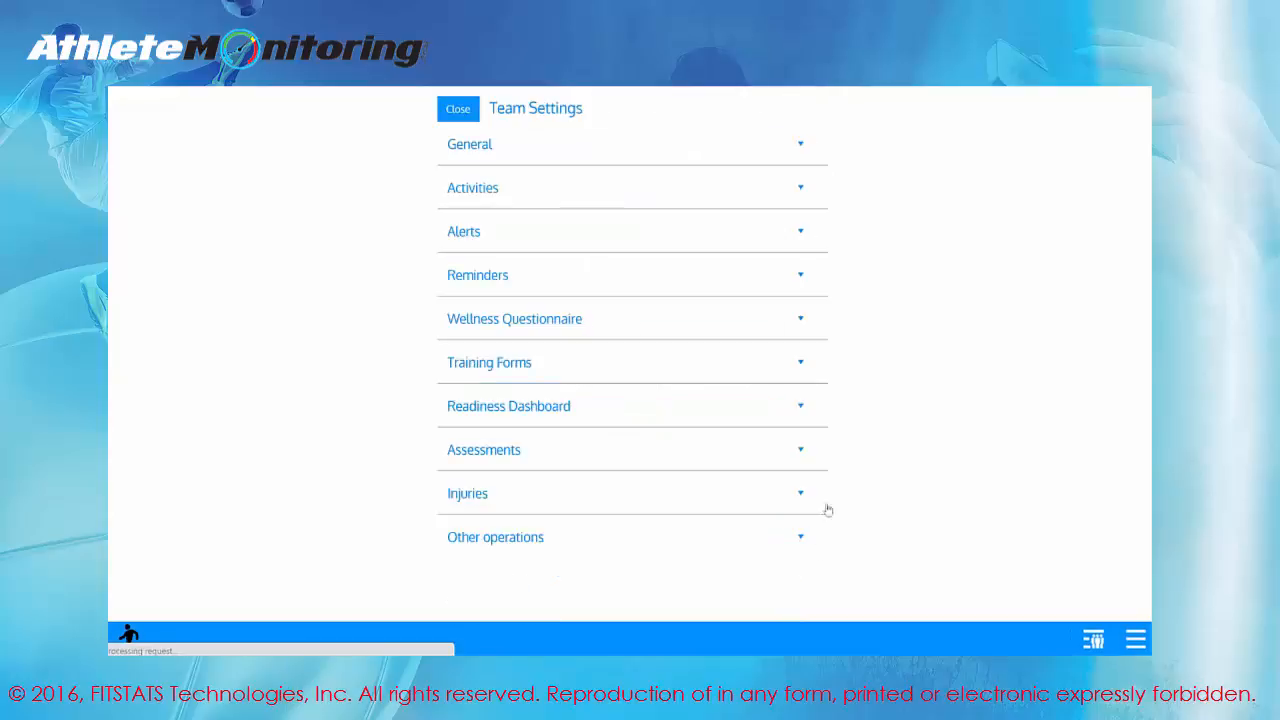
Step: Reopen the team's wellness questionnaire settings and check the saved training-readiness question and Hours of Sleep measurement
{"action": "left_click", "coordinate": [620, 318]}
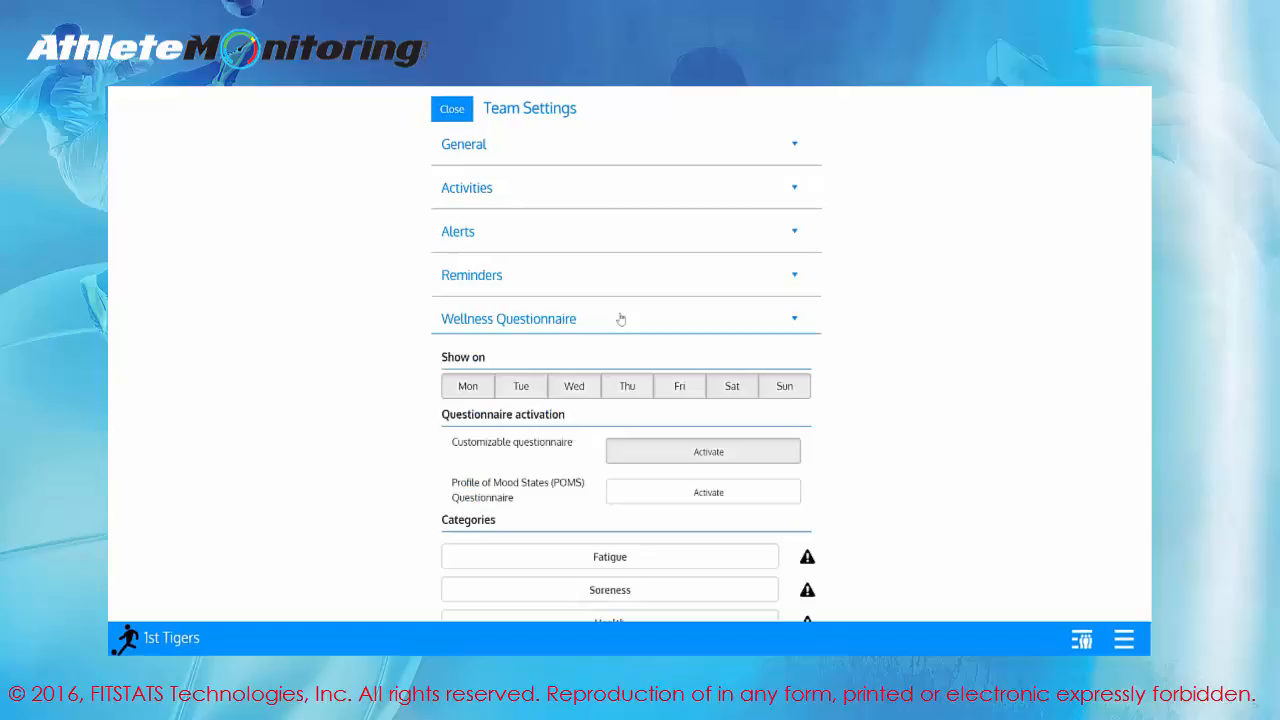
{"action": "scroll", "coordinate": [938, 318], "scroll_direction": "down", "scroll_amount": 10}
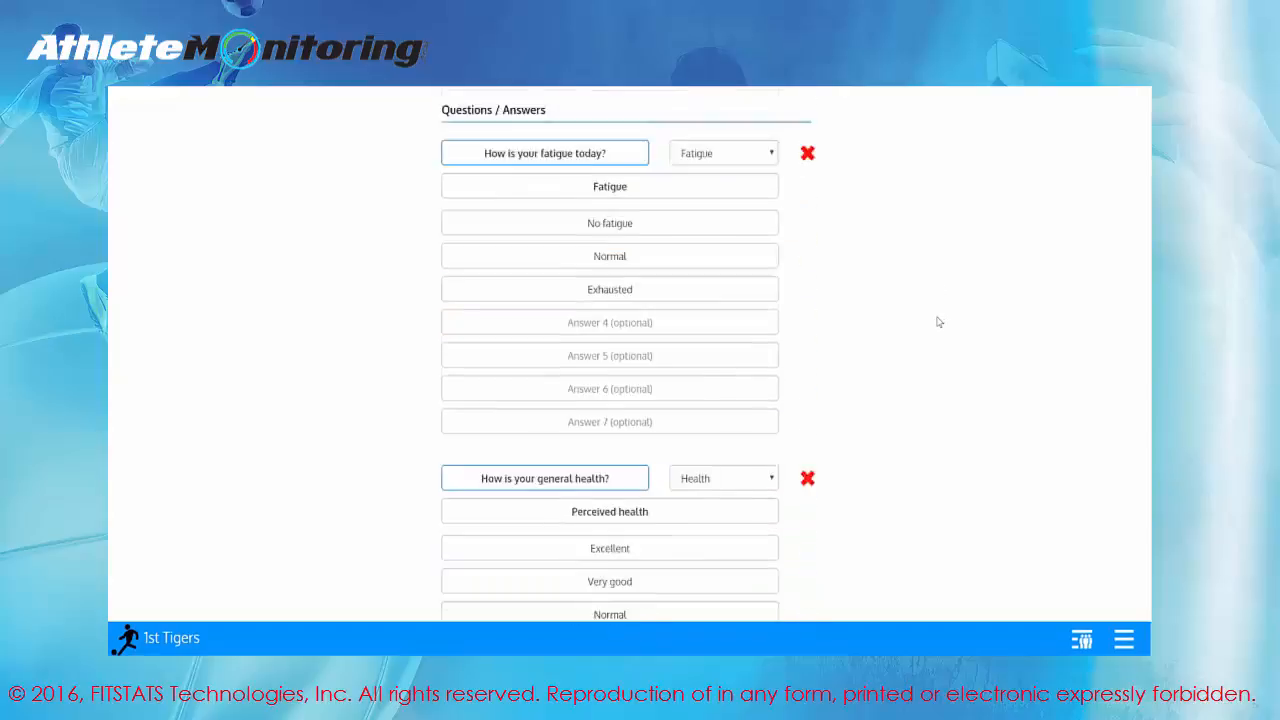
{"action": "scroll", "coordinate": [938, 322], "scroll_direction": "down", "scroll_amount": 15}
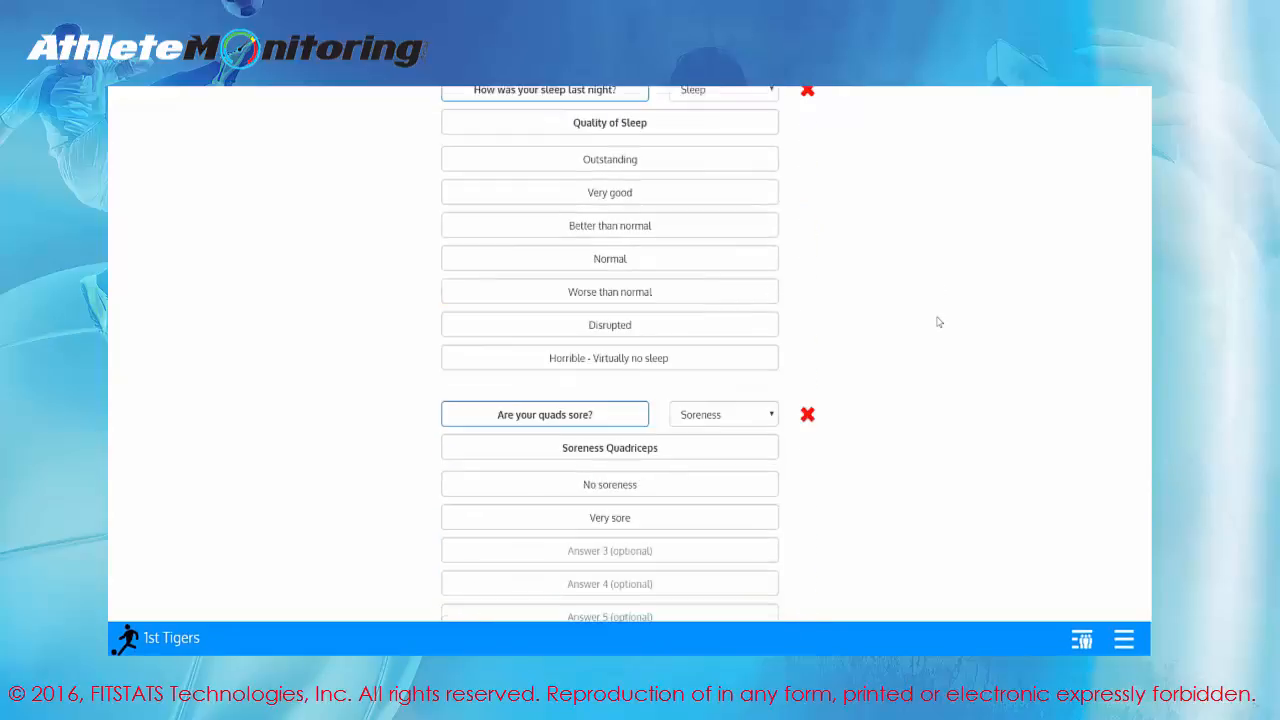
{"action": "scroll", "coordinate": [938, 322], "scroll_direction": "down", "scroll_amount": 12}
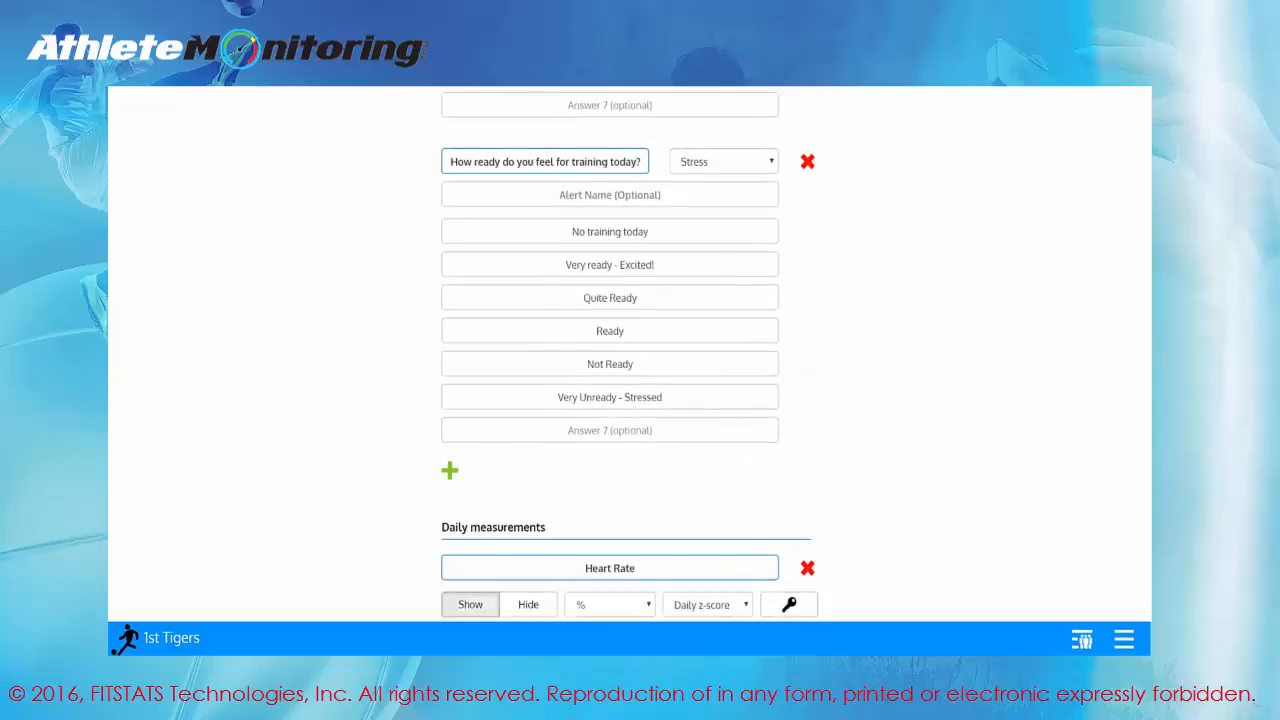
{"action": "scroll", "coordinate": [780, 321], "scroll_direction": "down", "scroll_amount": 1}
{"action": "scroll", "coordinate": [908, 323], "scroll_direction": "down", "scroll_amount": 8}
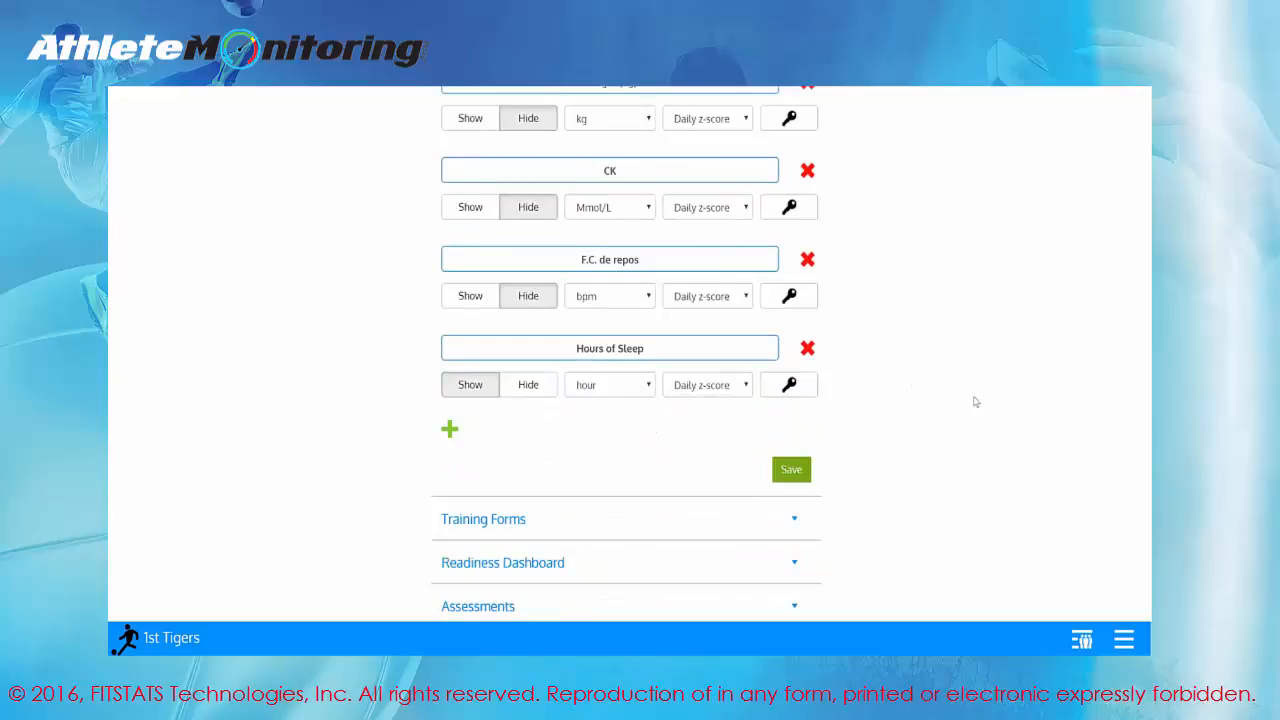
Step: Log out of the staff account and sign in with the account of a 1st Tigers athlete
{"action": "left_click", "coordinate": [1125, 636]}
{"action": "left_click", "coordinate": [1107, 597]}
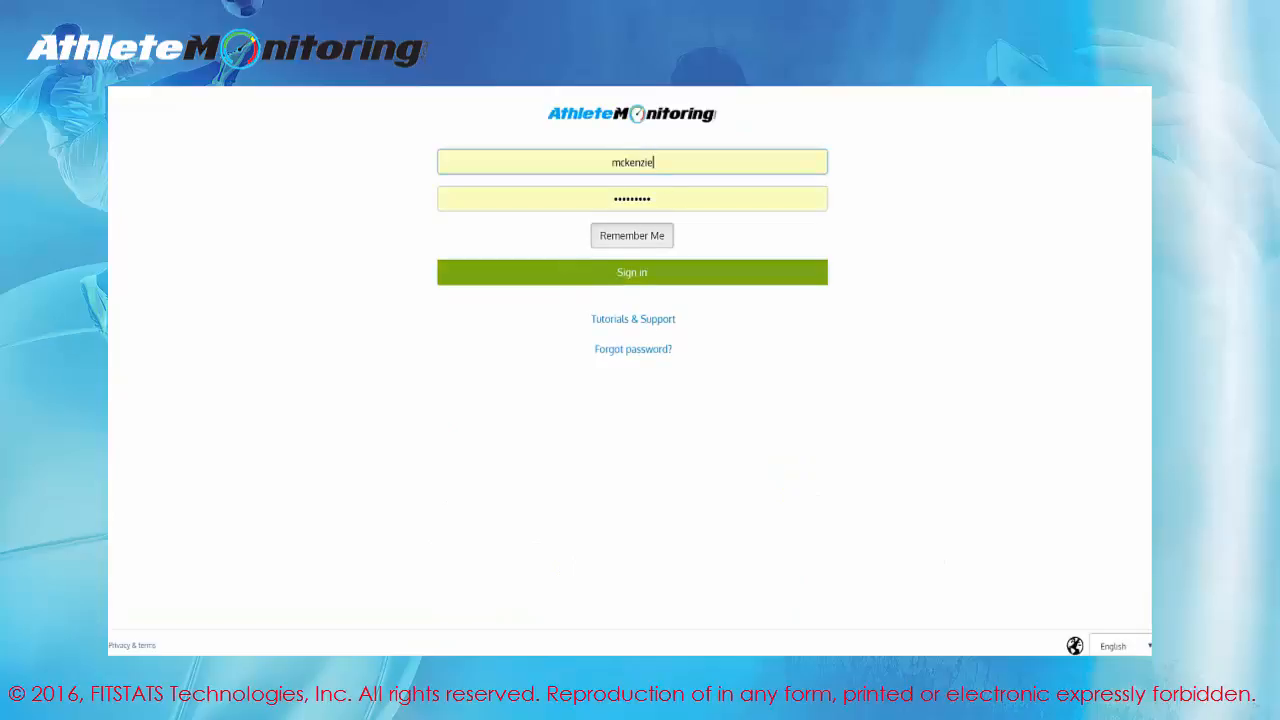
{"action": "left_click_drag", "start_coordinate": [656, 162], "coordinate": [401, 157]}
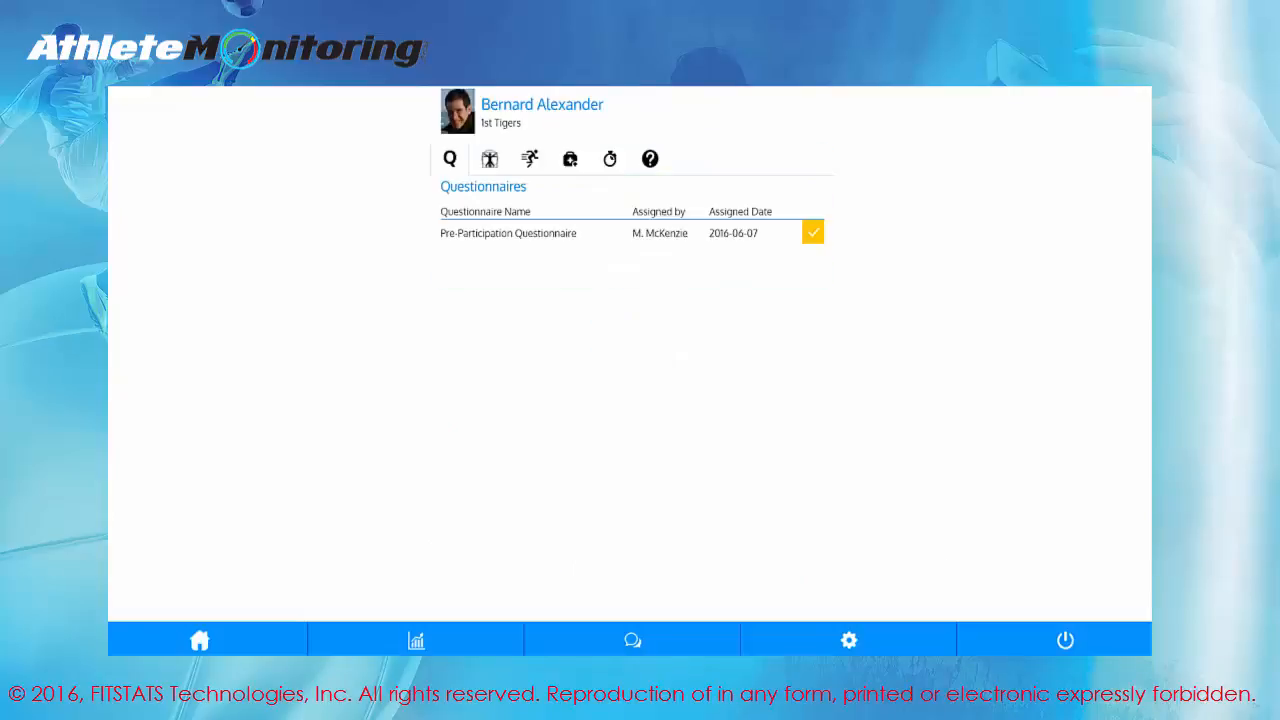
Step: Open the athlete's daily wellness questionnaire and examine the training-readiness question and the Hours of Sleep field
{"action": "left_click", "coordinate": [489, 159]}
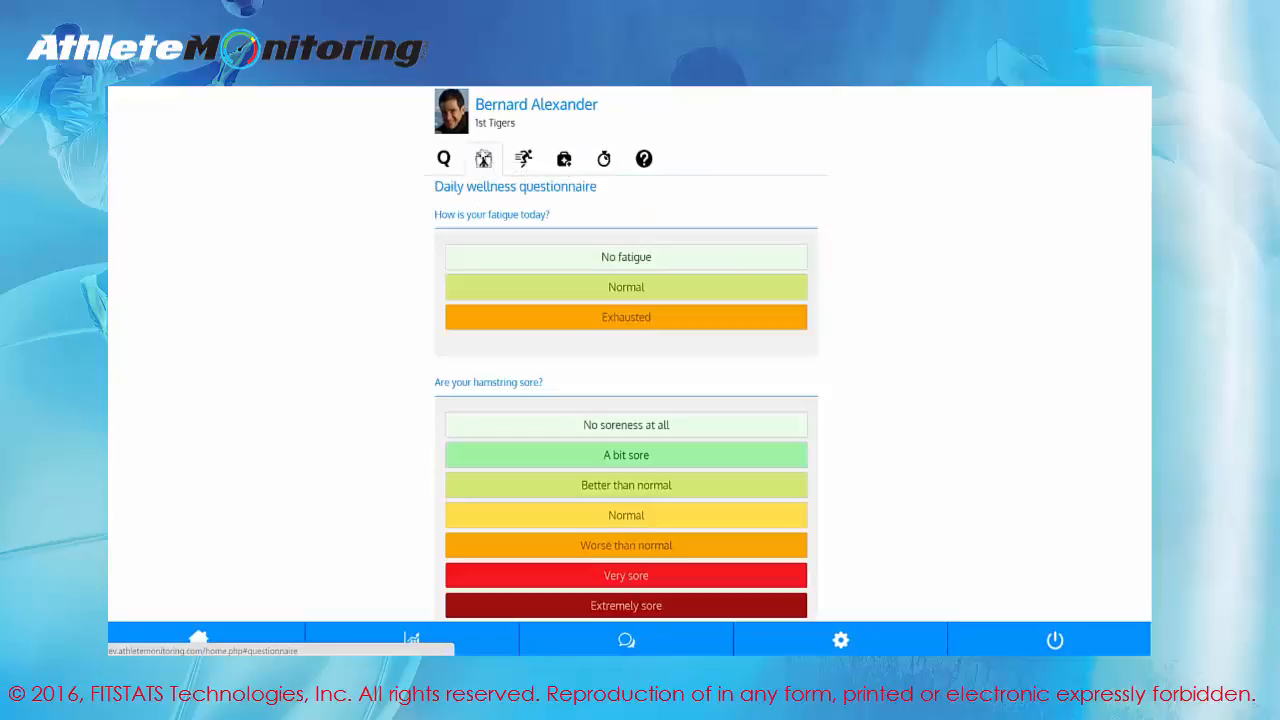
{"action": "scroll", "coordinate": [977, 306], "scroll_direction": "down", "scroll_amount": 15}
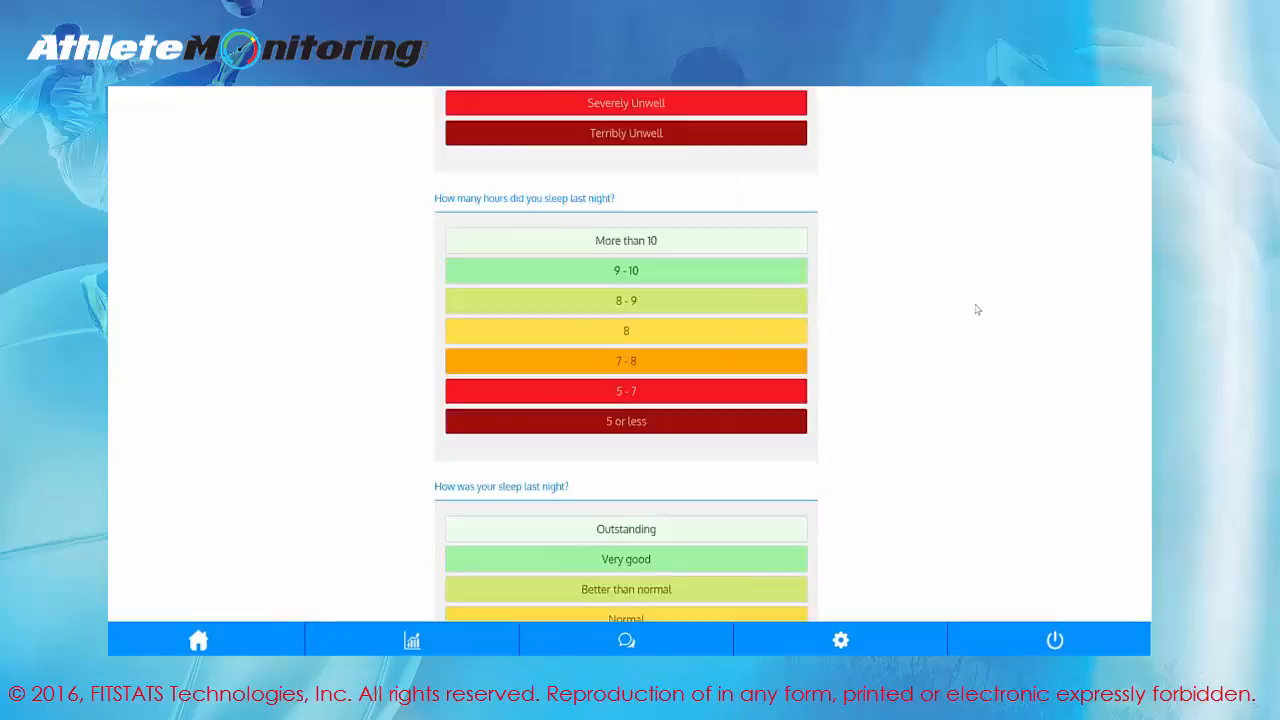
{"action": "scroll", "coordinate": [977, 309], "scroll_direction": "up", "scroll_amount": 3}
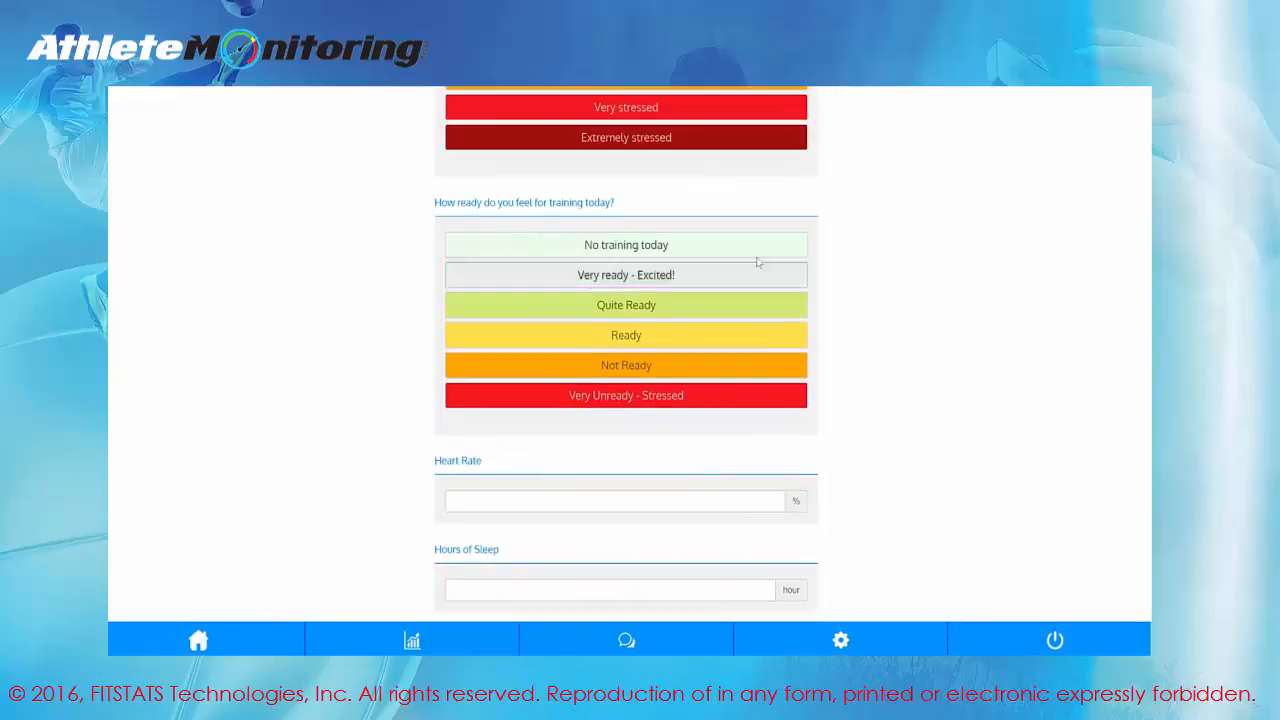
{"action": "left_click", "coordinate": [548, 305]}
{"action": "scroll", "coordinate": [882, 226], "scroll_direction": "down", "scroll_amount": 2}
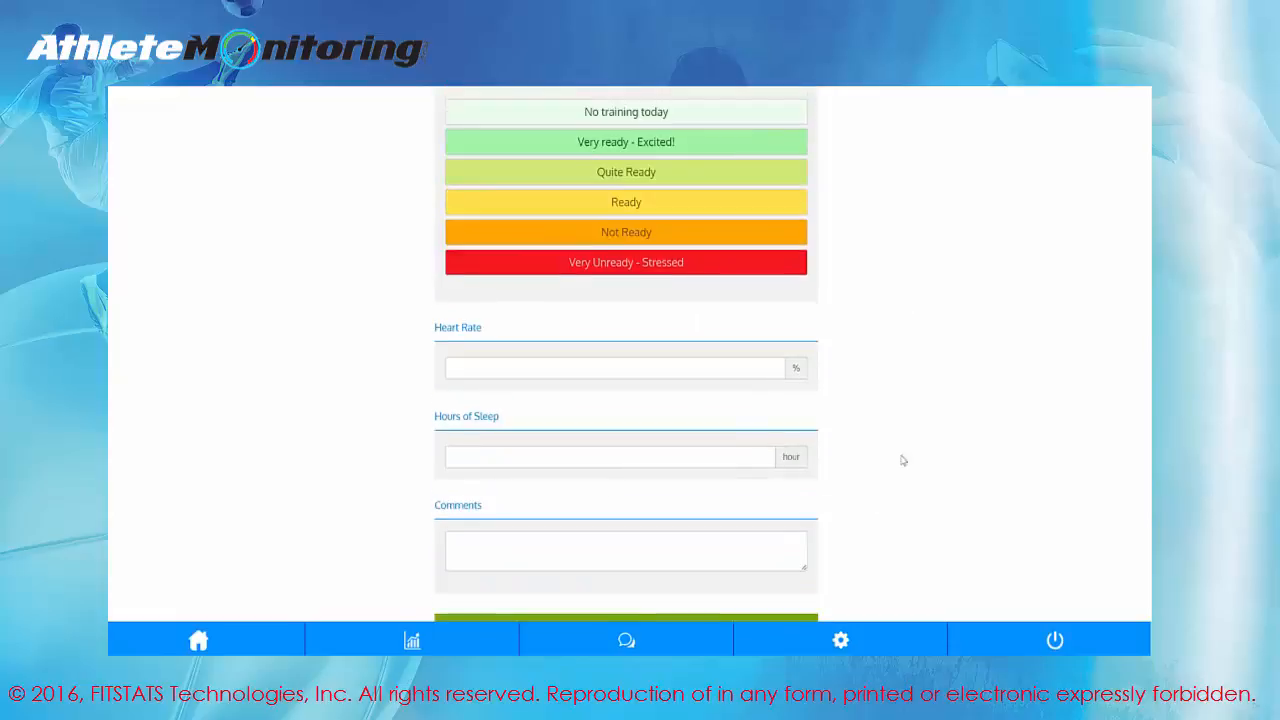